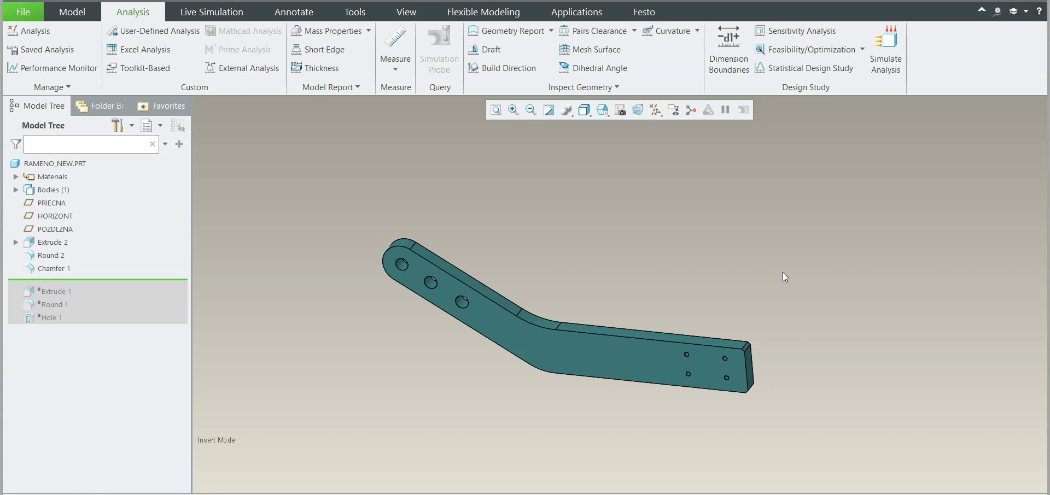
# Examine the overall shape of the bent arm from several angles and distances.
pyautogui.moveTo(570, 267); pyautogui.dragTo(580, 298, button='middle')
pyautogui.scroll(-4, 708, 347)
pyautogui.moveTo(709, 347)
pyautogui.mouseDown(button='middle')
pyautogui.moveTo(701, 324)
pyautogui.moveTo(734, 349)
pyautogui.moveTo(667, 384)
pyautogui.moveTo(687, 378)
pyautogui.moveTo(683, 346)
pyautogui.mouseUp(button='middle')
pyautogui.scroll(5, 678, 388)
pyautogui.scroll(-2, 683, 347)
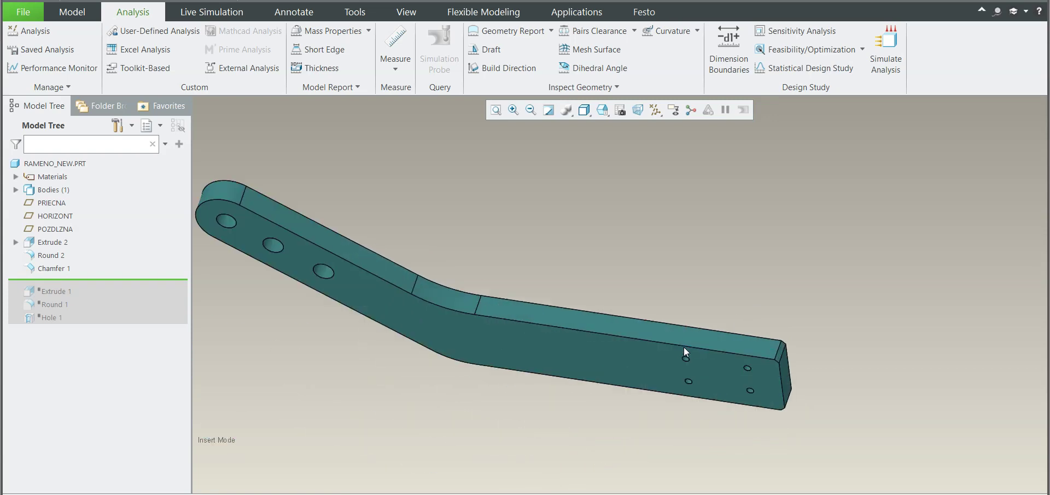
pyautogui.scroll(3, 647, 311)
pyautogui.moveTo(647, 312)
pyautogui.mouseDown(button='middle')
pyautogui.moveTo(729, 264)
pyautogui.moveTo(659, 300)
pyautogui.mouseUp(button='middle')
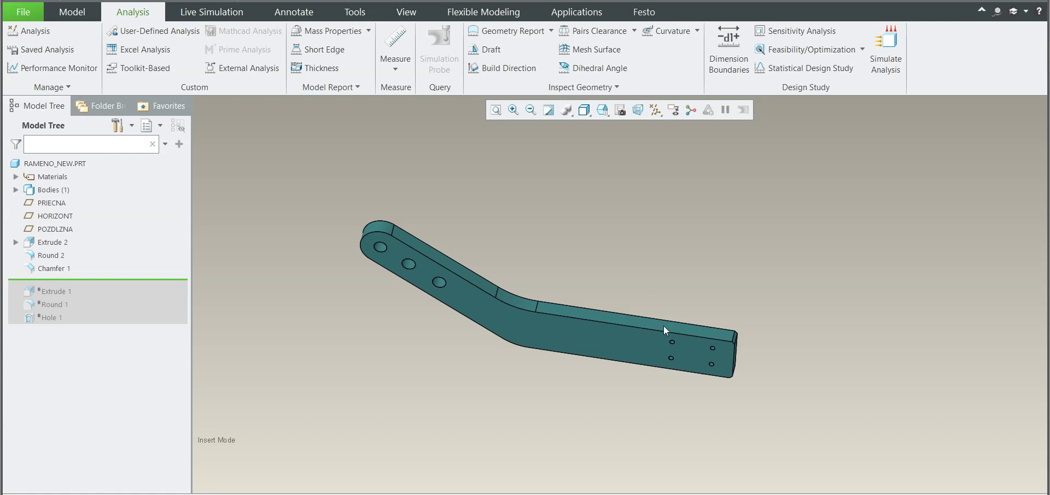
pyautogui.scroll(3, 662, 326)
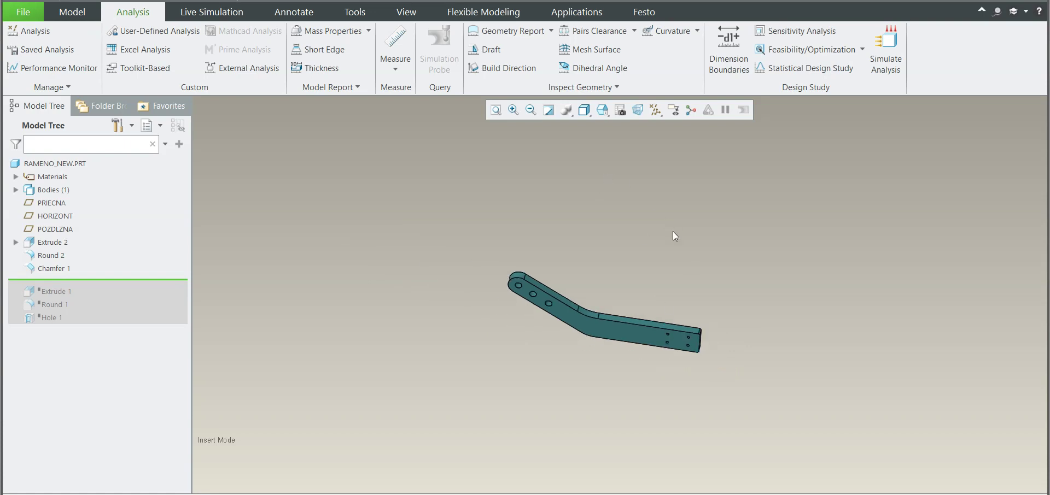
pyautogui.scroll(-3, 639, 312)
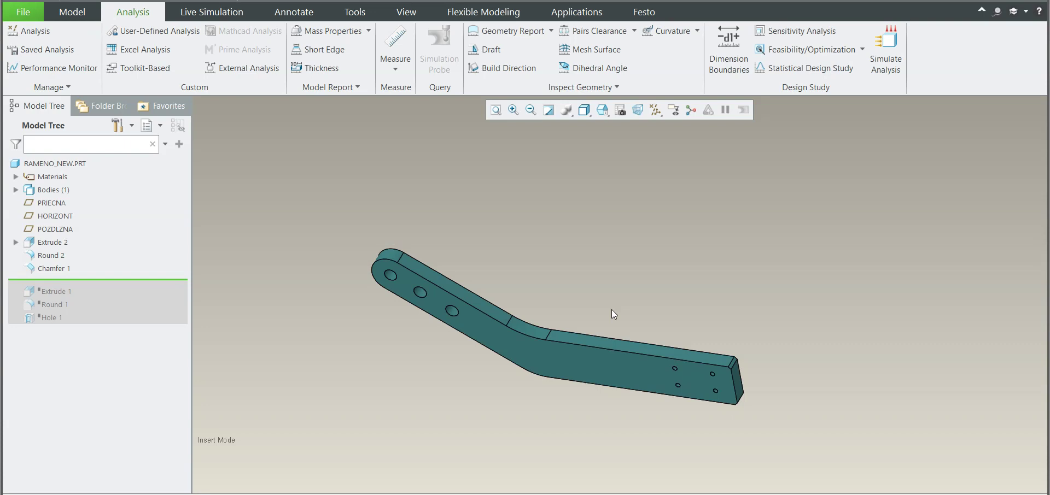
pyautogui.scroll(3, 668, 357)
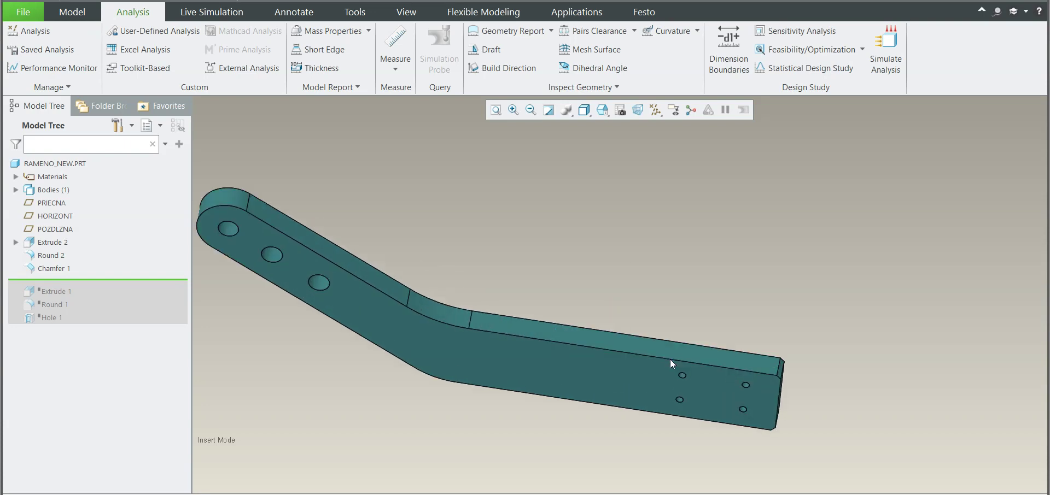
# Inspect the straight section's top face and the three large holes at the arm's rounded end.
pyautogui.click(694, 350)
pyautogui.scroll(-3, 701, 355)
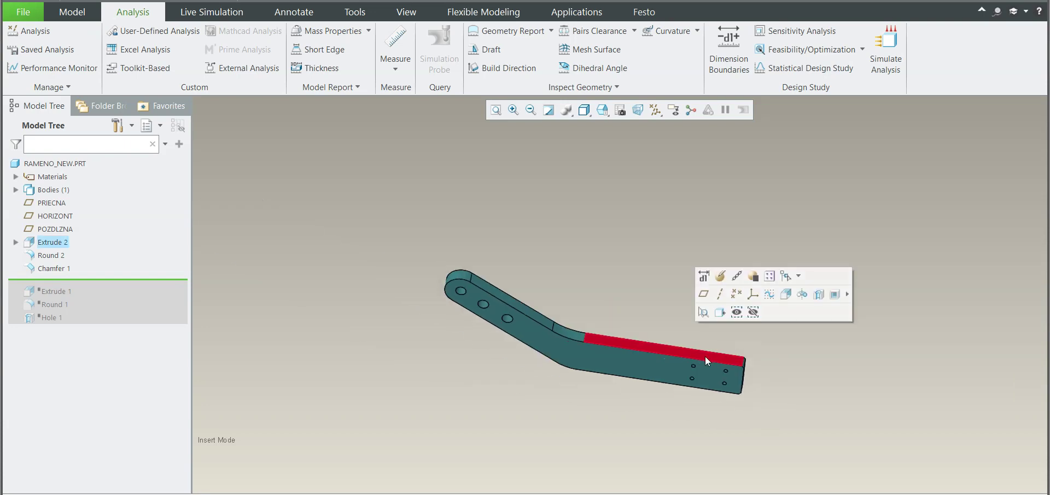
pyautogui.scroll(3, 715, 334)
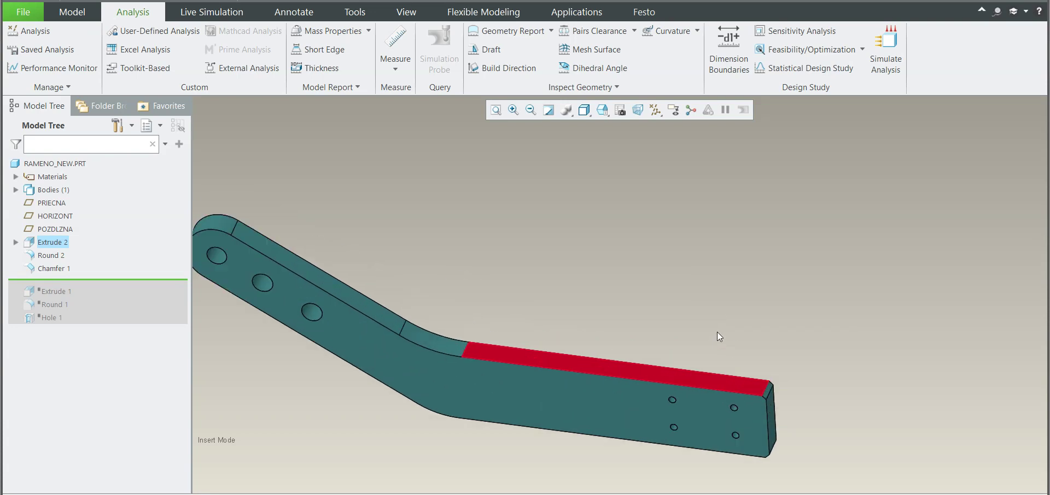
pyautogui.scroll(-2, 717, 332)
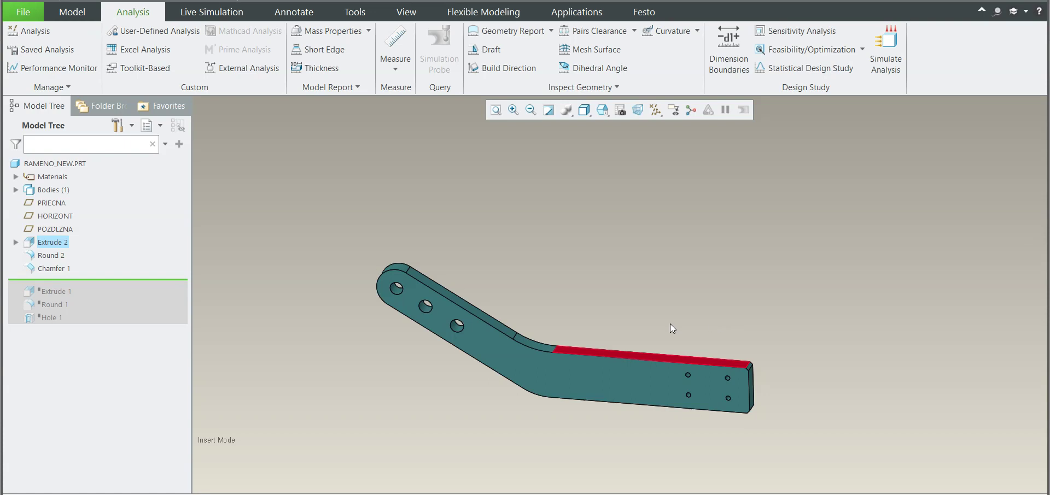
pyautogui.scroll(3, 382, 308)
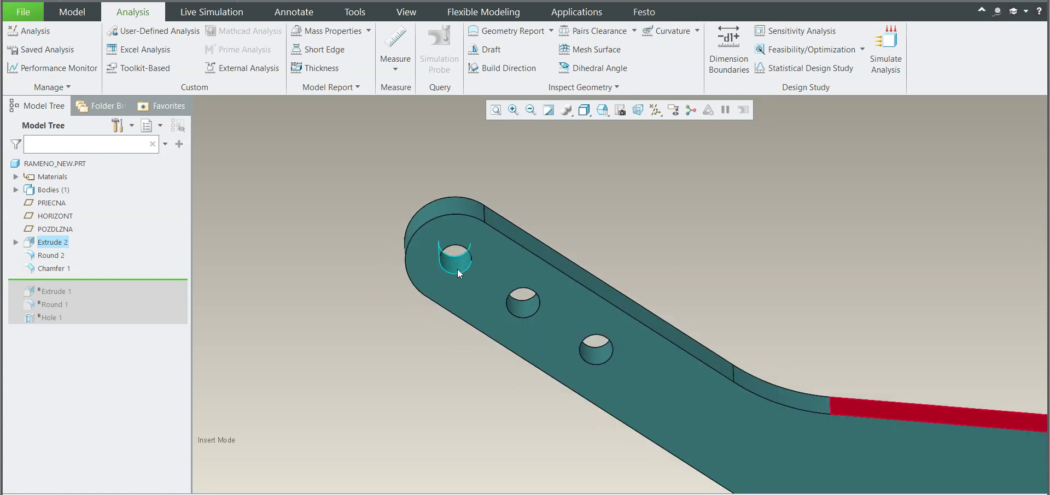
pyautogui.scroll(-4, 368, 301)
pyautogui.moveTo(486, 304); pyautogui.dragTo(486, 309, button='middle')
pyautogui.click(531, 275)
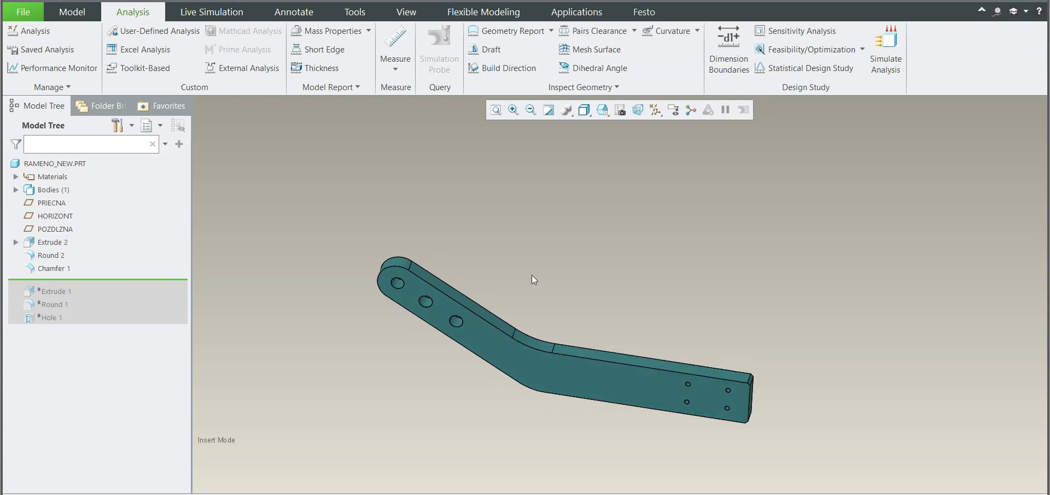
# Switch the part to the structural Simulate environment.
pyautogui.click(577, 12)
pyautogui.click(91, 49)
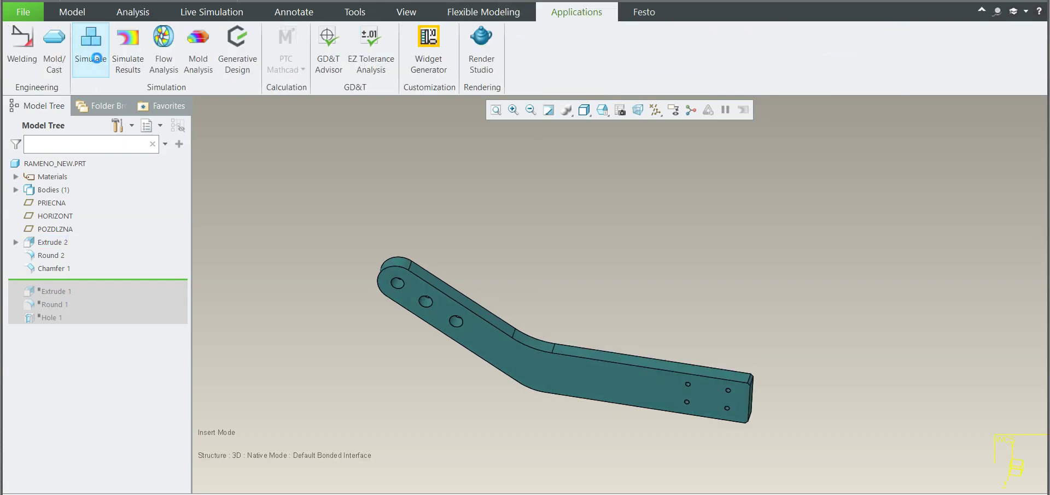
pyautogui.moveTo(583, 219)
pyautogui.mouseDown(button='middle')
pyautogui.moveTo(580, 208)
pyautogui.moveTo(567, 224)
pyautogui.mouseUp(button='middle')
pyautogui.scroll(2, 580, 209)
pyautogui.scroll(-2, 529, 277)
pyautogui.scroll(2, 520, 290)
pyautogui.moveTo(519, 291); pyautogui.dragTo(498, 276, button='middle')
# Add a displacement constraint with fixed X, Y and Z translations on the inner surfaces of the first and third large holes.
pyautogui.click(391, 52)
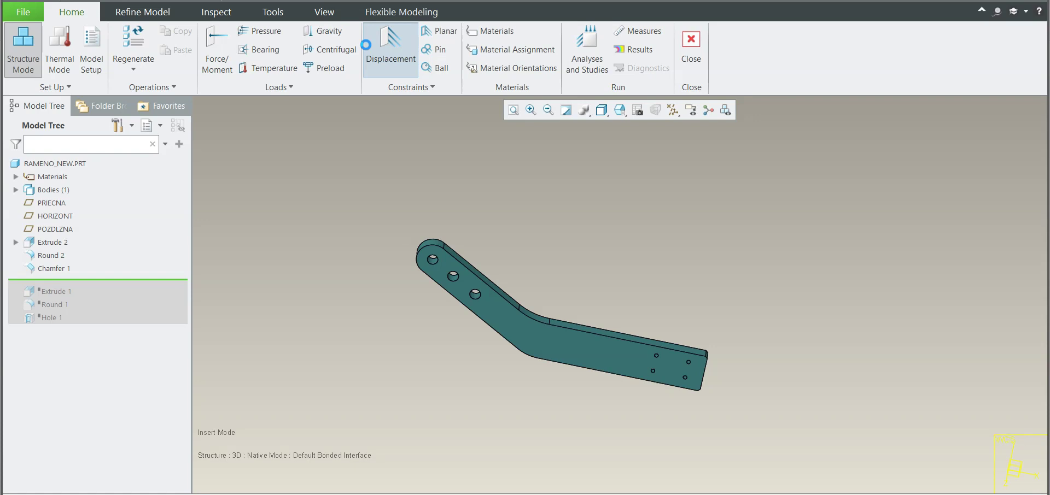
pyautogui.scroll(-6, 446, 268)
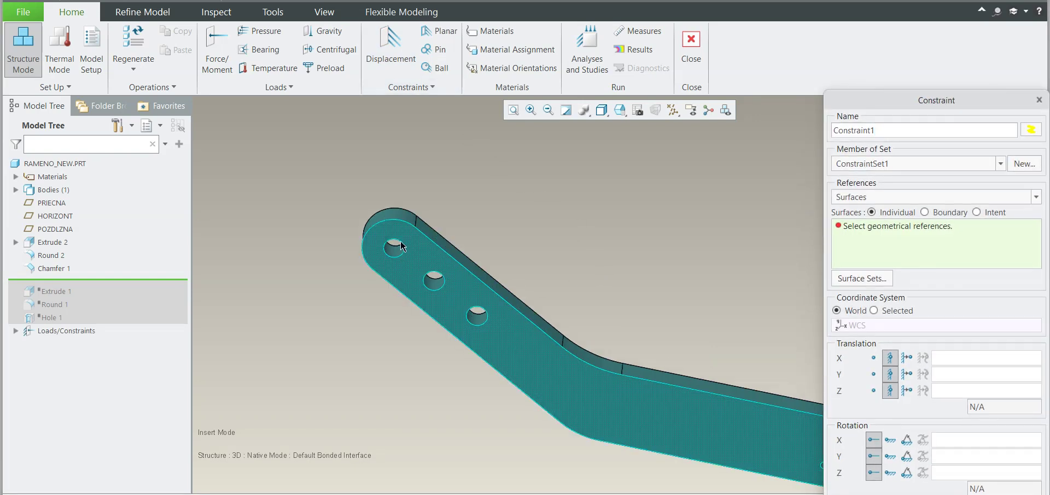
pyautogui.click(389, 280)
pyautogui.scroll(5, 389, 281)
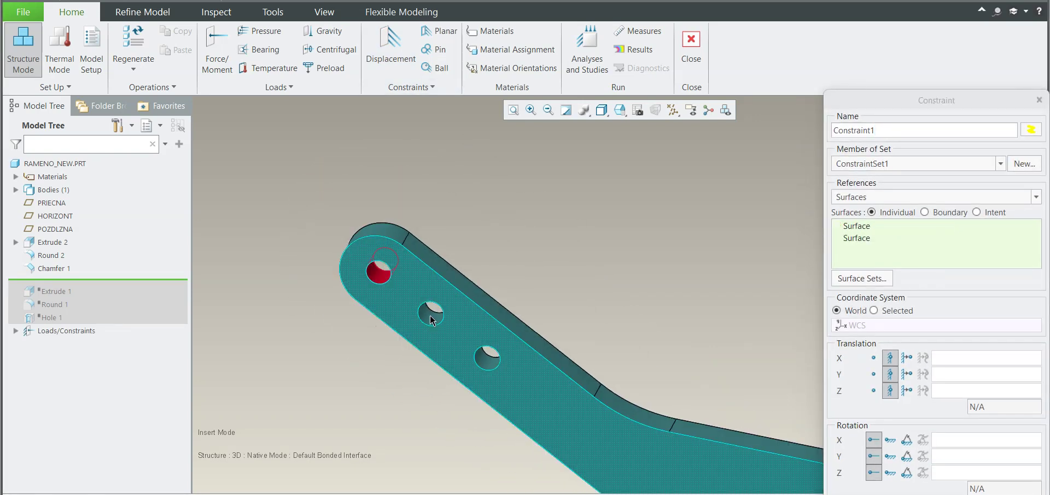
pyautogui.scroll(-2, 428, 310)
pyautogui.click(483, 368)
pyautogui.scroll(5, 484, 368)
pyautogui.scroll(-2, 469, 344)
pyautogui.moveTo(471, 340); pyautogui.dragTo(487, 330, button='middle')
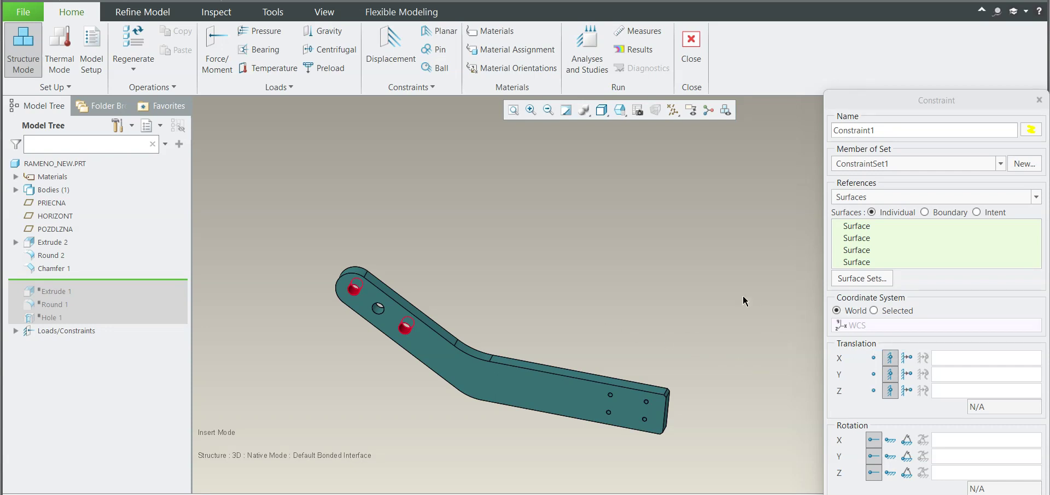
pyautogui.scroll(-3, 644, 271)
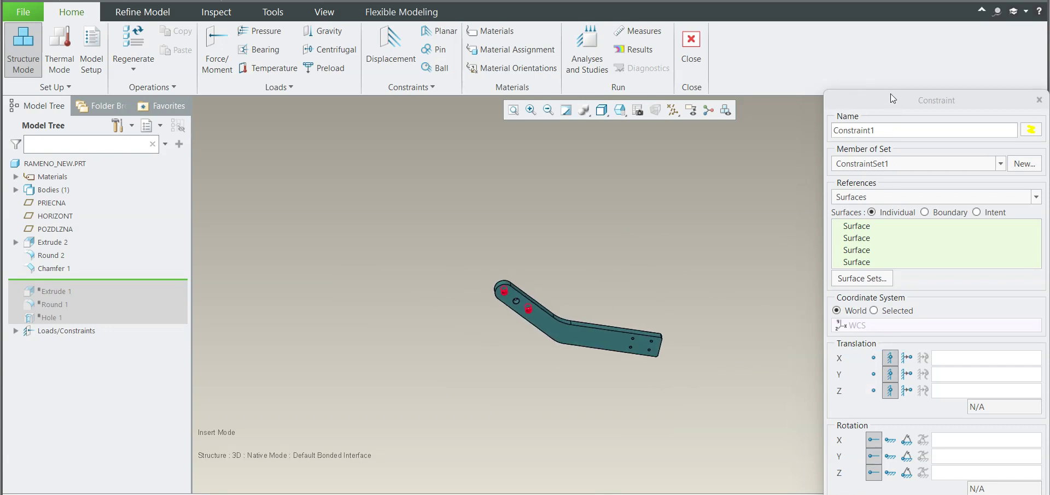
pyautogui.moveTo(891, 95); pyautogui.dragTo(877, 31)
pyautogui.click(967, 460)
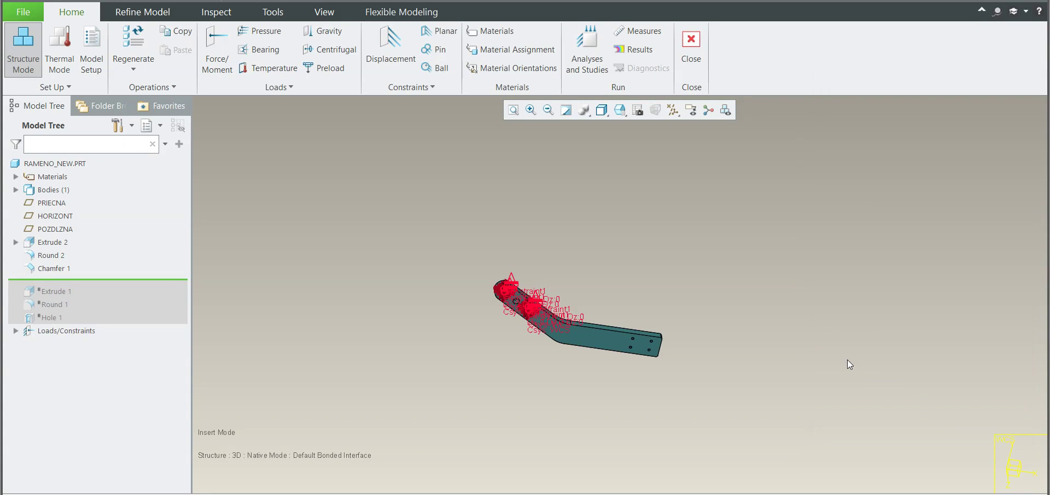
# Start a split-by-sketch surface region and place its sketch on the top face of the arm's straight section.
pyautogui.scroll(3, 628, 317)
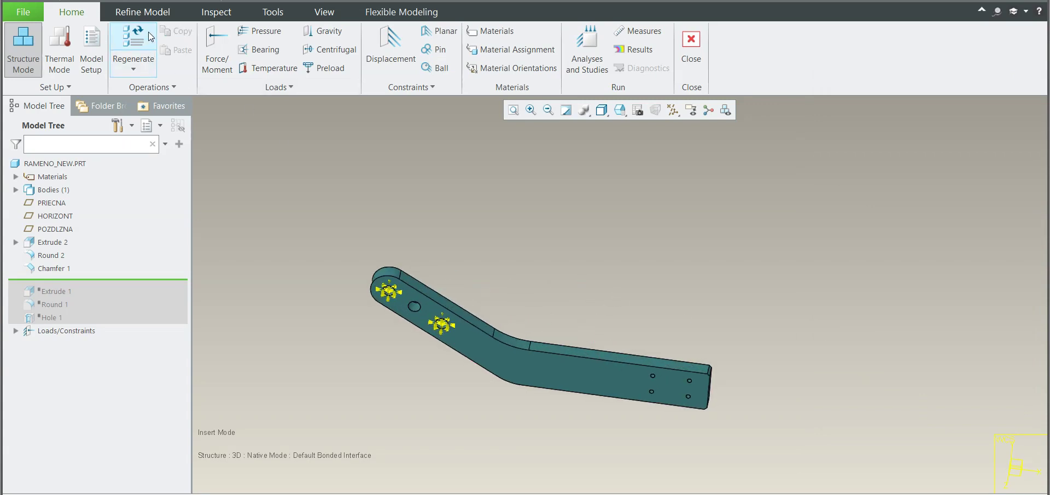
pyautogui.click(153, 16)
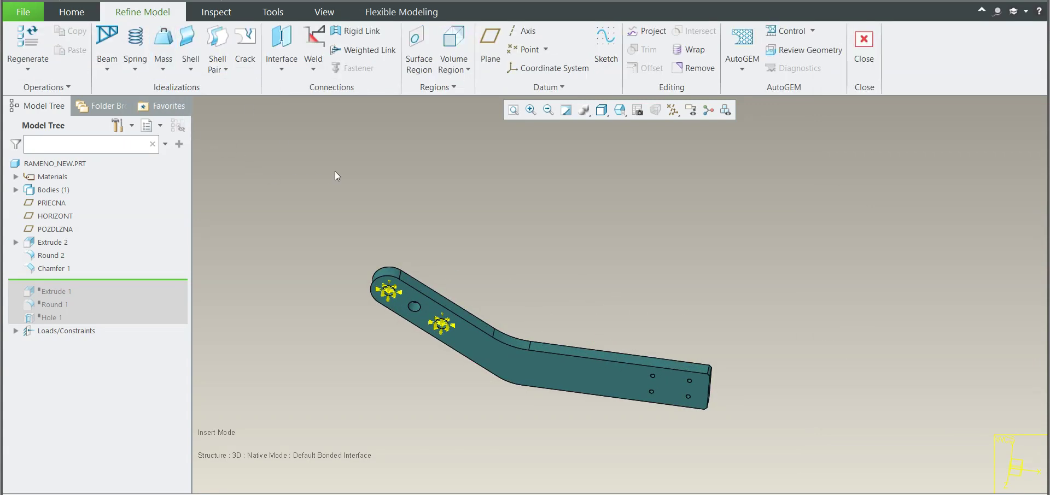
pyautogui.click(419, 50)
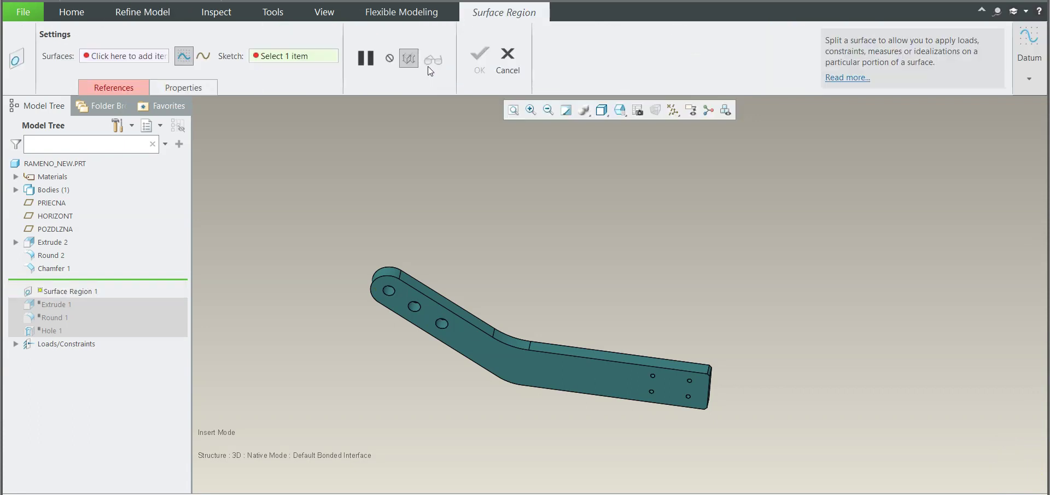
pyautogui.click(120, 87)
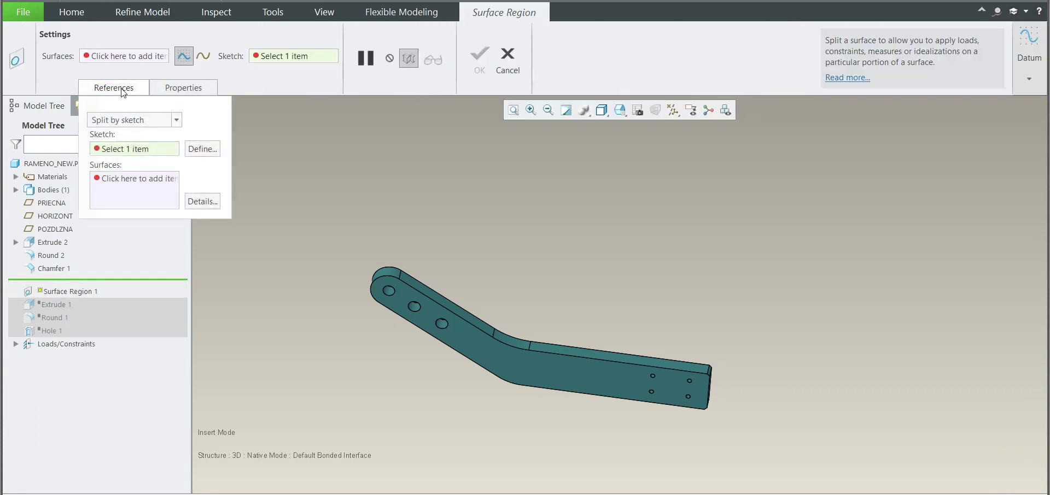
pyautogui.moveTo(427, 223); pyautogui.dragTo(417, 251, button='middle')
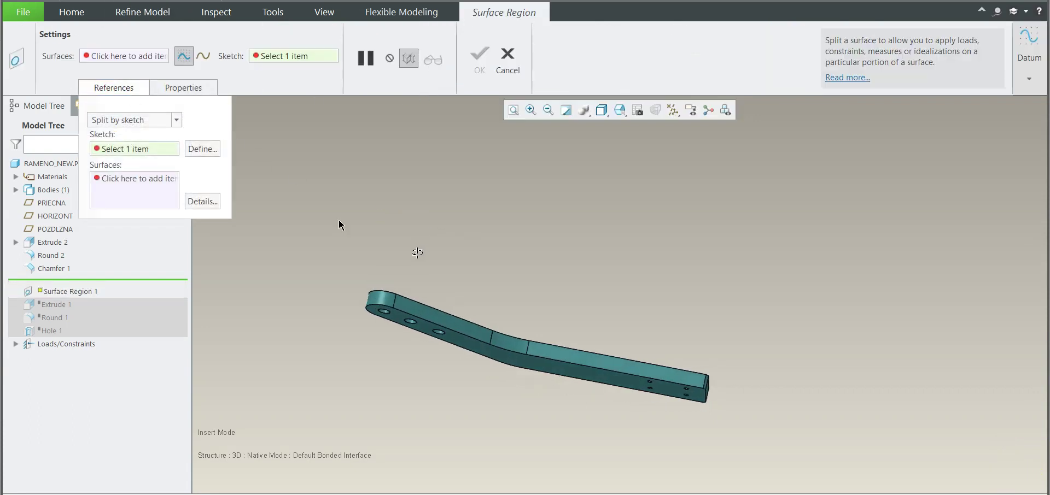
pyautogui.click(213, 151)
pyautogui.scroll(-5, 536, 306)
pyautogui.click(683, 377)
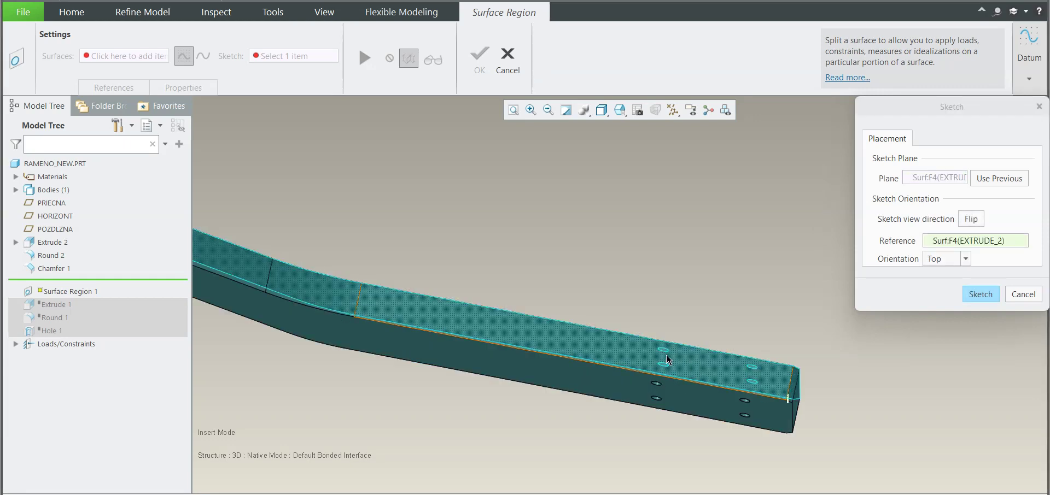
pyautogui.click(981, 295)
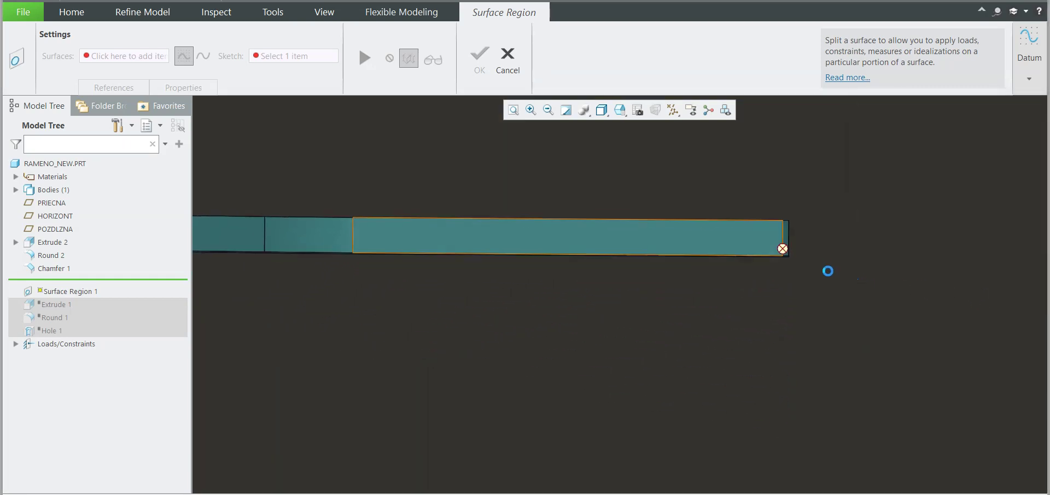
# Sketch a rectangle about 77 long across the full width of the top face near its end, and move its dimensions clear.
pyautogui.scroll(-8, 792, 295)
pyautogui.scroll(2, 689, 289)
pyautogui.moveTo(687, 289); pyautogui.dragTo(685, 266, button='middle')
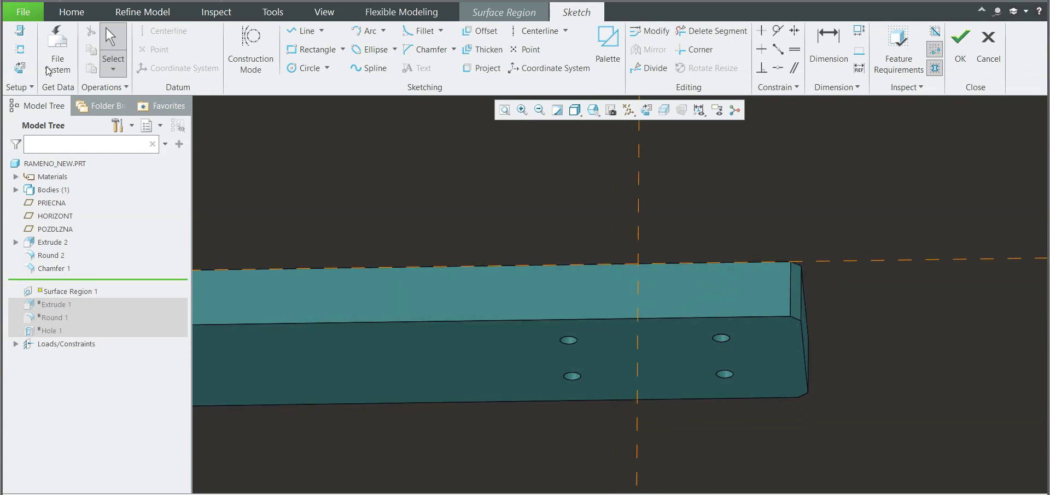
pyautogui.click(316, 50)
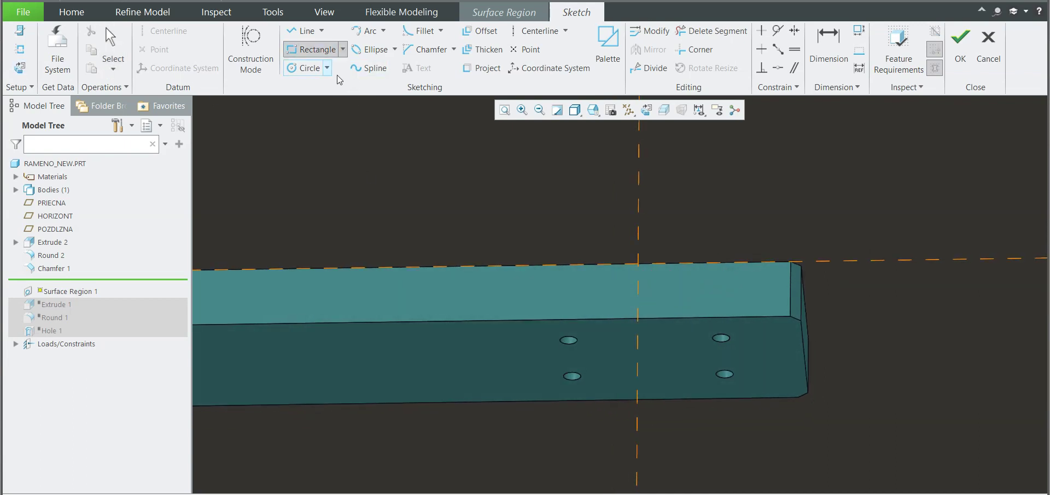
pyautogui.click(721, 264)
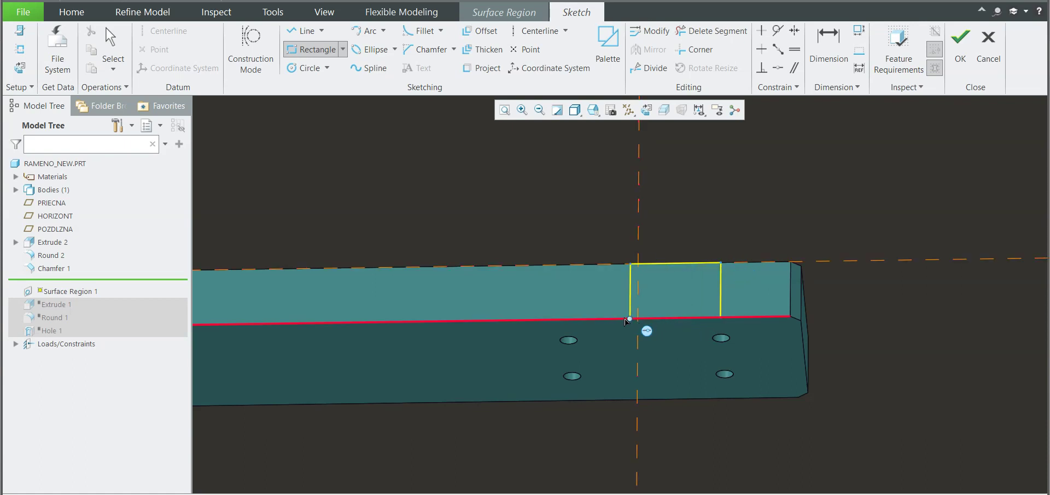
pyautogui.click(564, 319)
pyautogui.middleClick(801, 199)
pyautogui.moveTo(802, 199); pyautogui.dragTo(733, 240, button='middle')
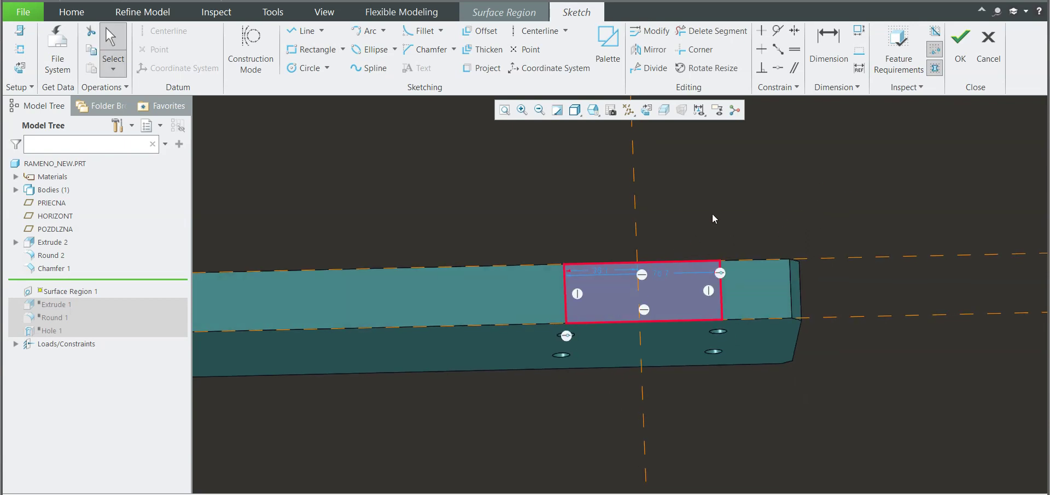
pyautogui.moveTo(604, 271); pyautogui.dragTo(604, 223)
pyautogui.moveTo(658, 273); pyautogui.dragTo(660, 192)
# Dimension the rectangle 40 from the end edge of the top face and set its length to 80.
pyautogui.click(837, 57)
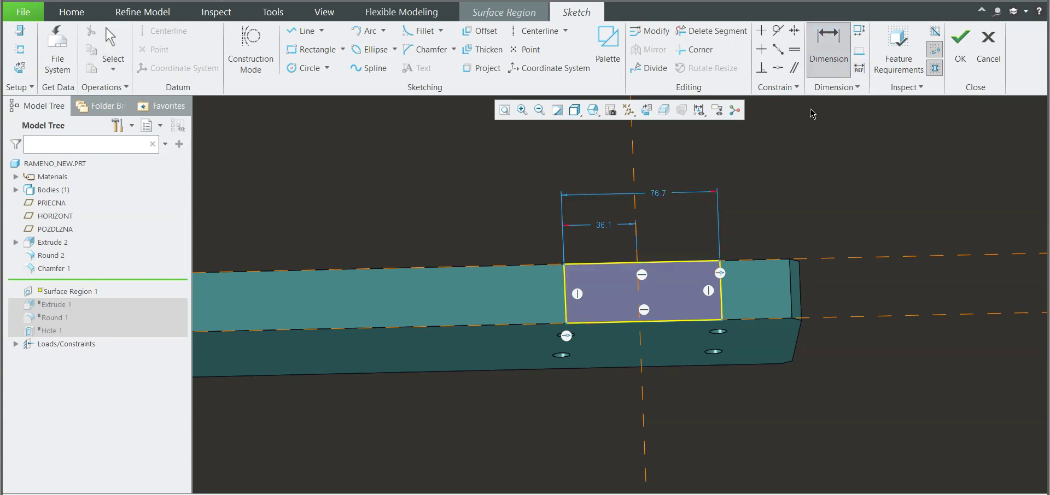
pyautogui.moveTo(779, 229); pyautogui.dragTo(734, 269, button='middle')
pyautogui.click(814, 296)
pyautogui.middleClick(782, 215)
pyautogui.write('40')
pyautogui.press('Return')
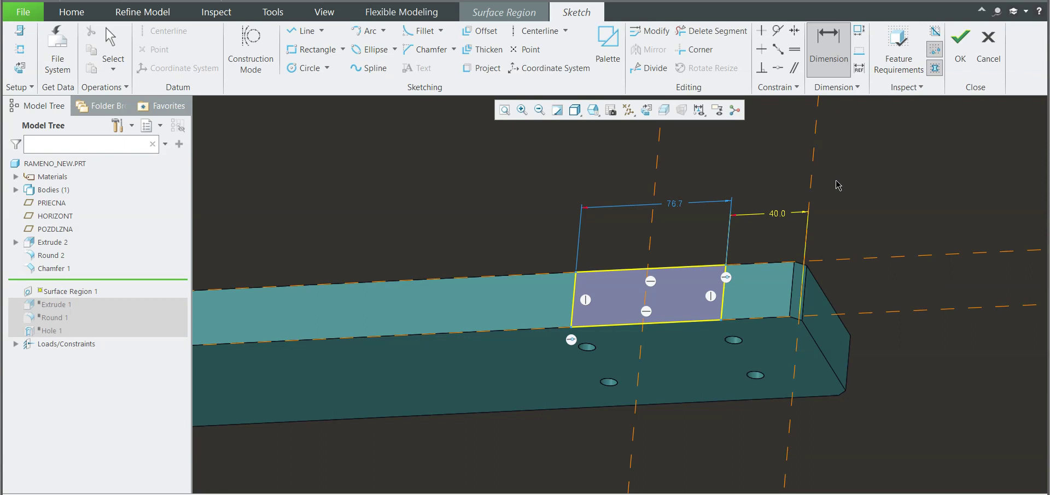
pyautogui.doubleClick(682, 208)
pyautogui.write('80')
pyautogui.press('Return')
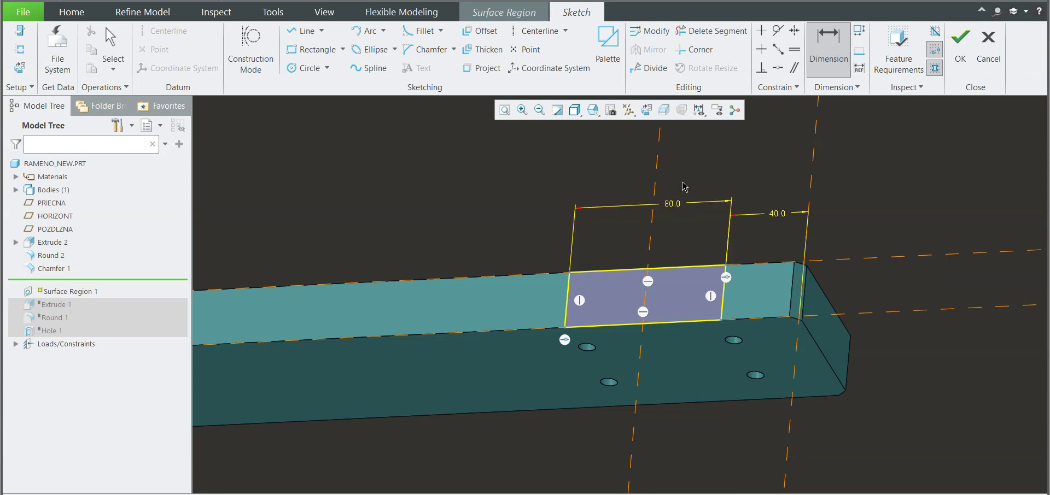
# Finish the sketch, split the straight section's top face with it and complete the surface region.
pyautogui.moveTo(682, 184); pyautogui.dragTo(837, 310, button='middle')
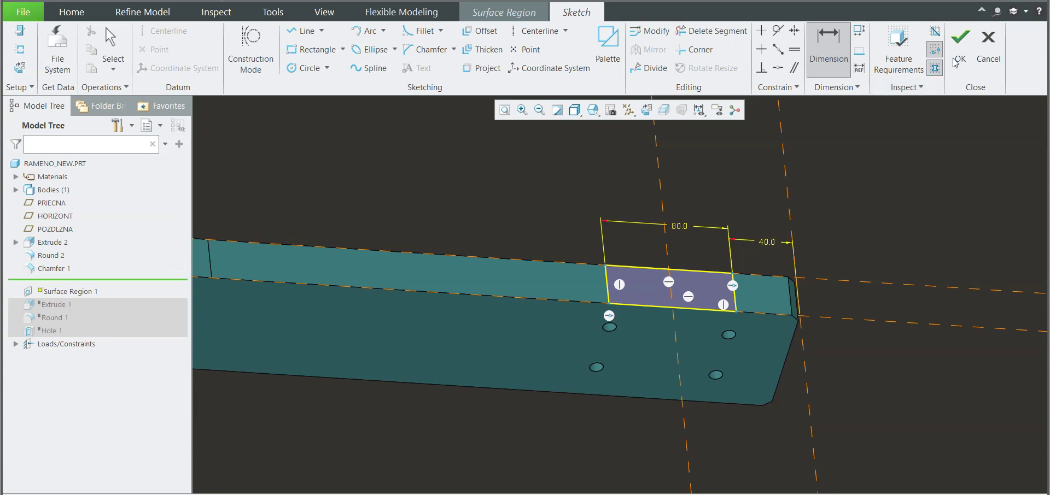
pyautogui.click(960, 44)
pyautogui.moveTo(756, 211); pyautogui.dragTo(742, 207, button='middle')
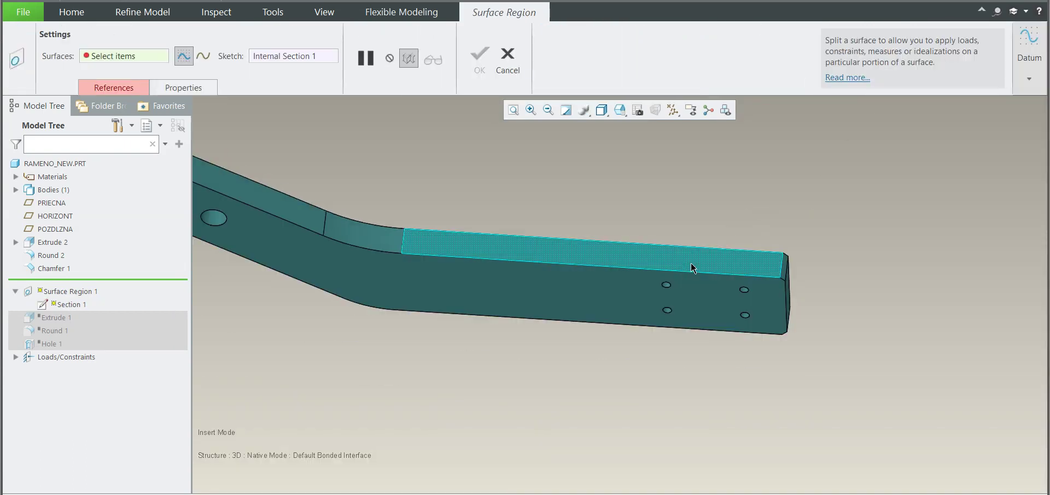
pyautogui.click(692, 267)
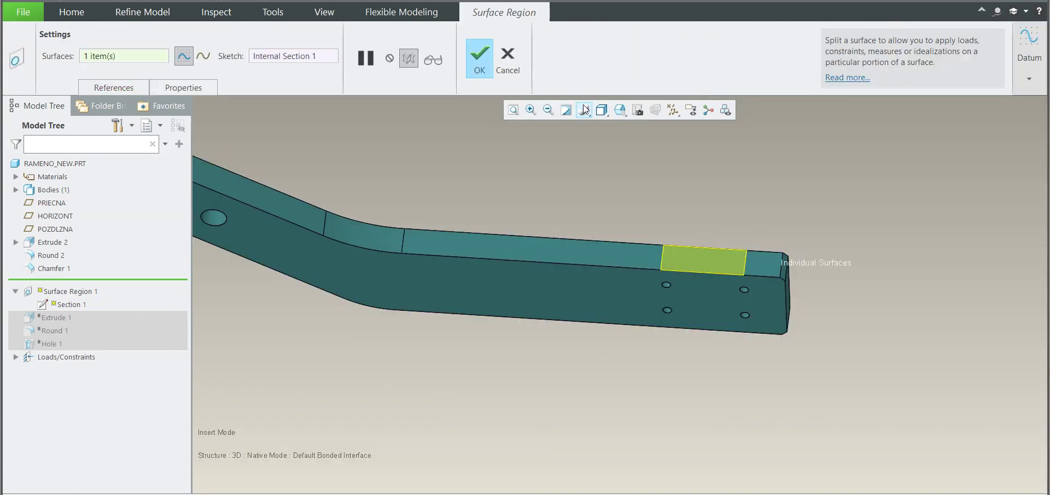
pyautogui.click(495, 77)
pyautogui.hotkey('ctrl', 'd')
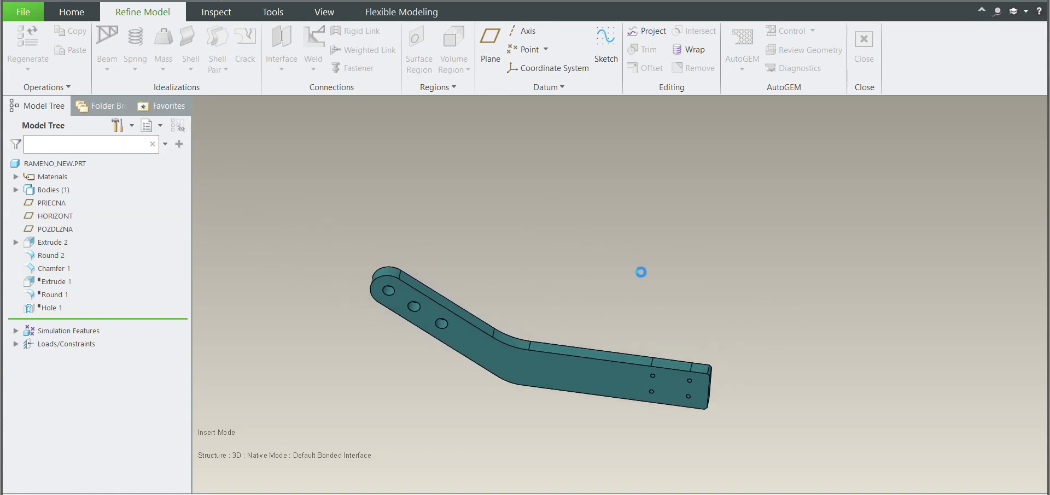
# Start a force/moment load and select the surface region on the top face near the arm's end as its reference.
pyautogui.click(631, 284)
pyautogui.scroll(-3, 632, 291)
pyautogui.scroll(3, 573, 278)
pyautogui.moveTo(573, 278); pyautogui.dragTo(569, 208, button='middle')
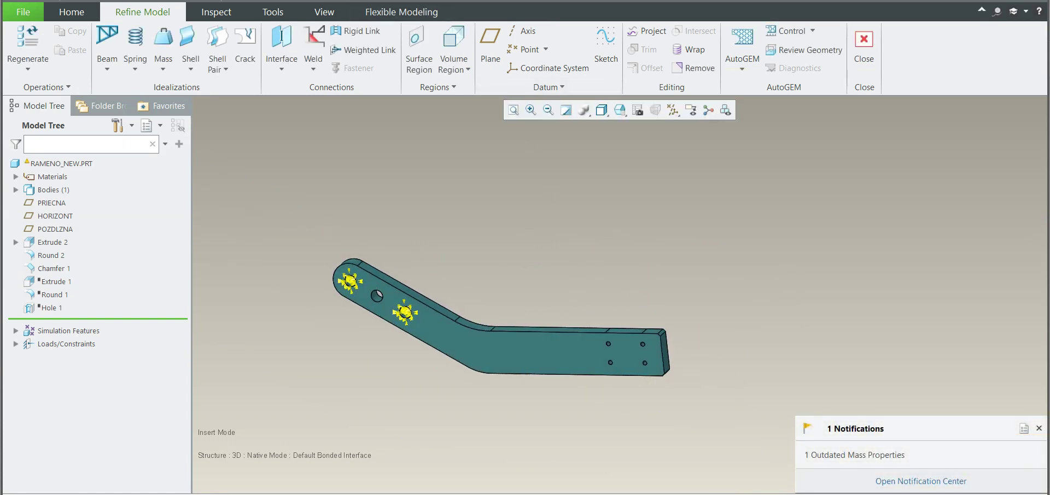
pyautogui.click(72, 12)
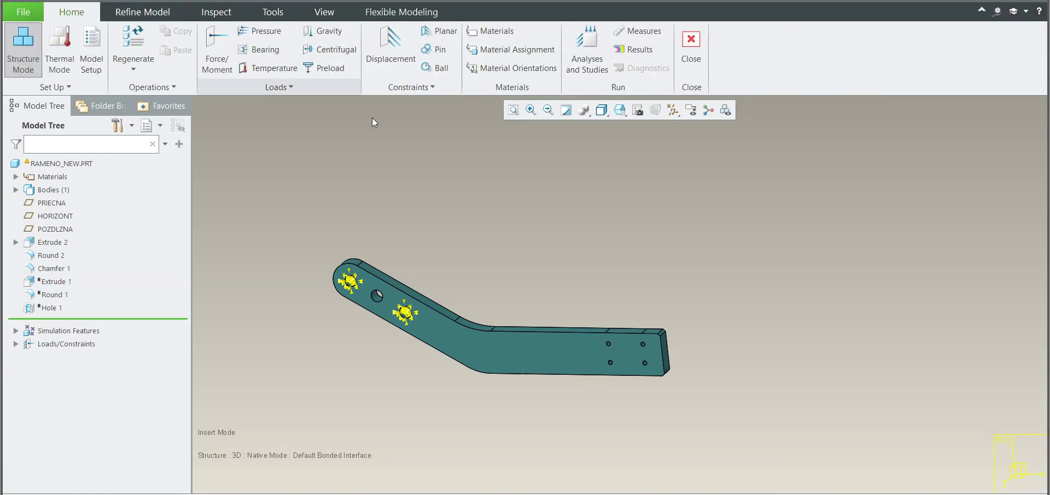
pyautogui.click(217, 48)
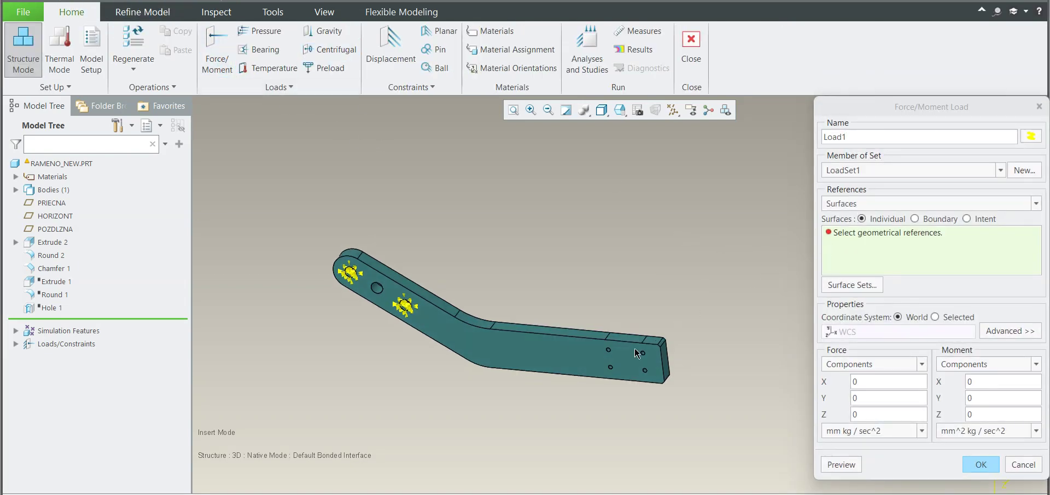
pyautogui.scroll(-4, 604, 358)
pyautogui.click(672, 301)
pyautogui.scroll(4, 615, 306)
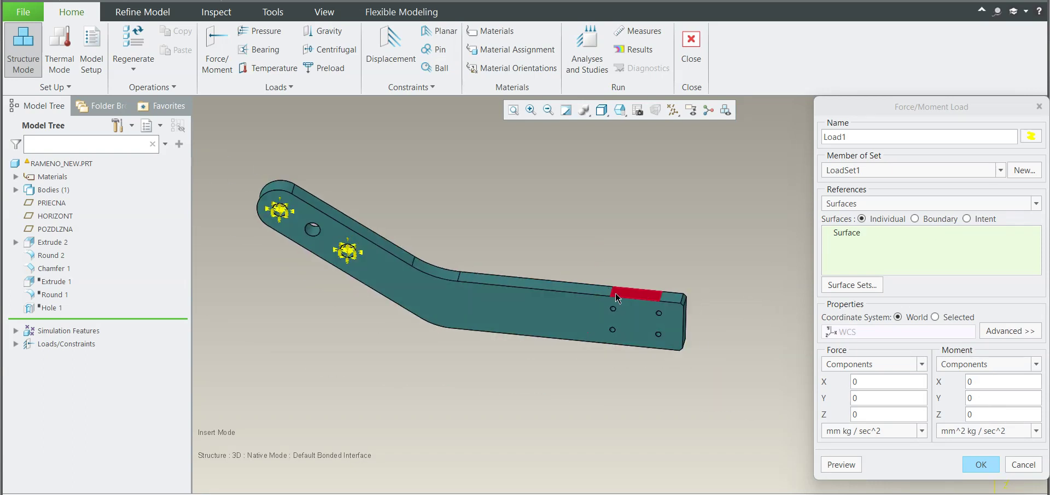
# Set the load's force unit to kg-f and its Y component to -500, and complete the load.
pyautogui.click(870, 432)
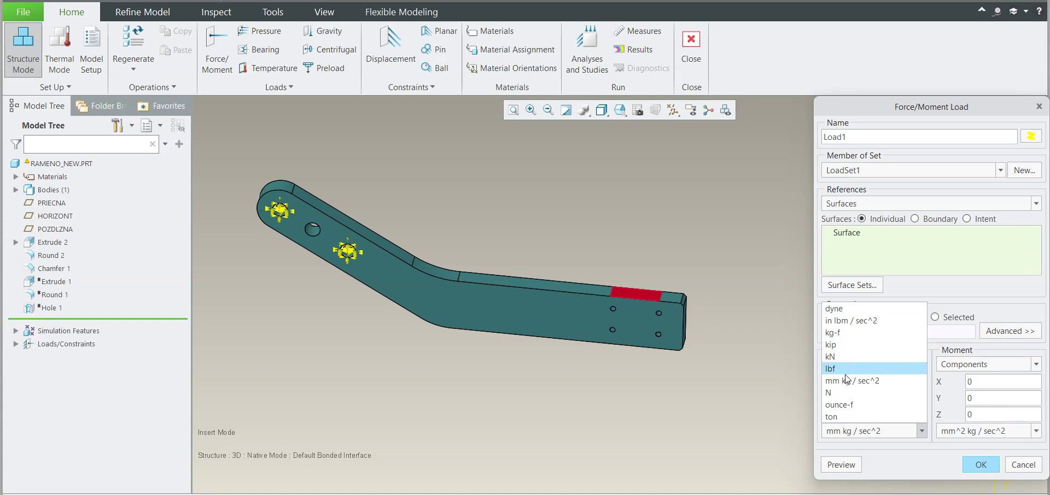
pyautogui.click(845, 339)
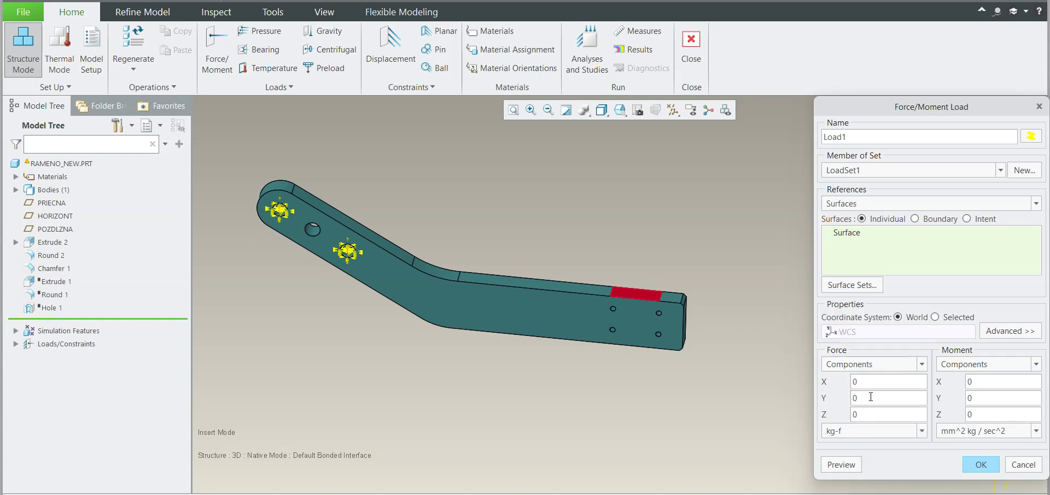
pyautogui.moveTo(917, 110); pyautogui.dragTo(790, 68)
pyautogui.moveTo(1014, 452)
pyautogui.mouseDown(button='middle')
pyautogui.moveTo(1028, 455)
pyautogui.moveTo(936, 416)
pyautogui.mouseUp(button='middle')
pyautogui.doubleClick(754, 357)
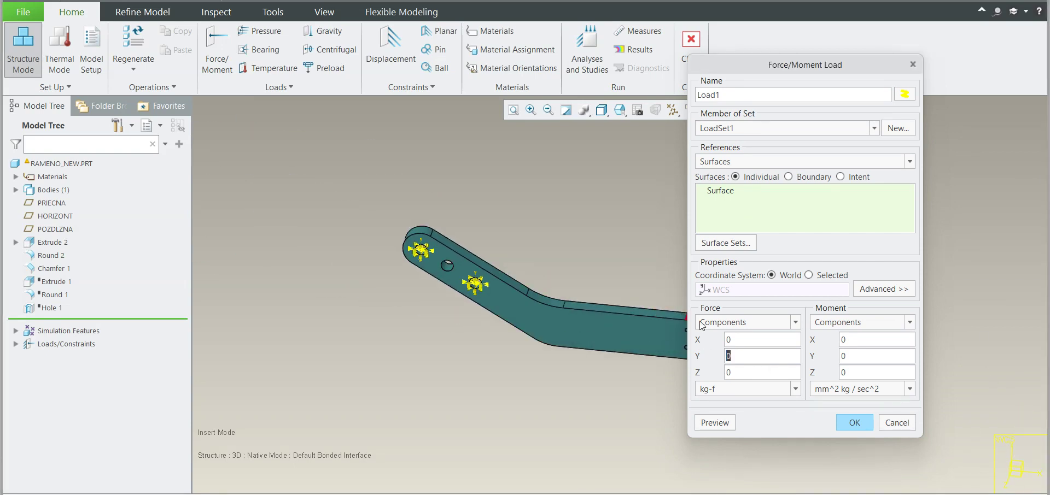
pyautogui.write('-500')
pyautogui.moveTo(547, 378); pyautogui.dragTo(521, 369, button='middle')
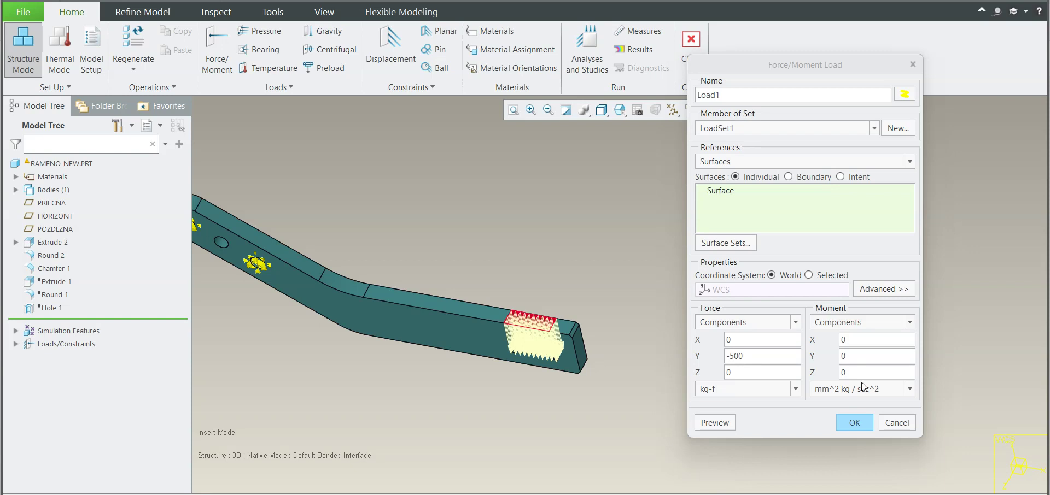
pyautogui.click(852, 424)
# Create a maximum element size control of 2 mm with the whole RAMENO_NEW part as its component reference.
pyautogui.scroll(3, 635, 305)
pyautogui.moveTo(634, 305); pyautogui.dragTo(621, 318, button='middle')
pyautogui.moveTo(555, 313); pyautogui.dragTo(516, 262, button='middle')
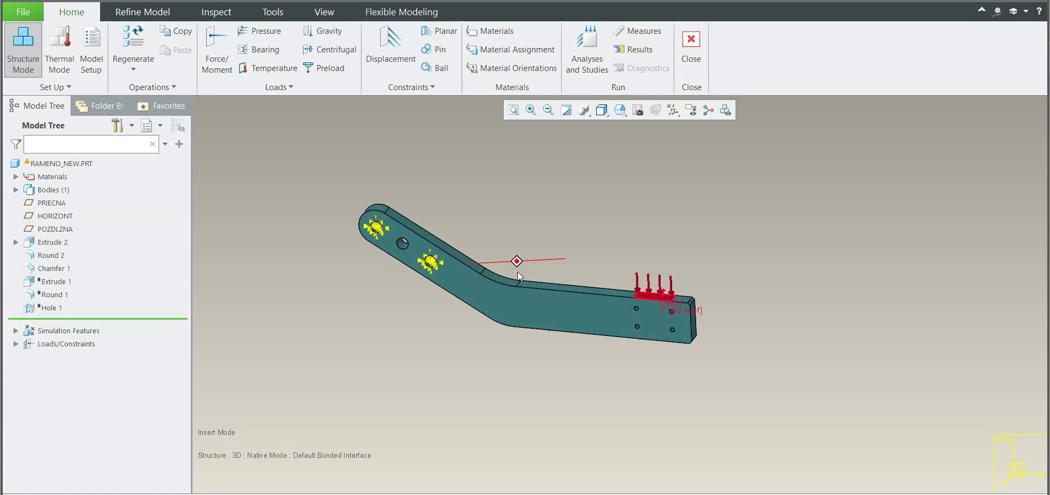
pyautogui.scroll(2, 516, 263)
pyautogui.click(143, 13)
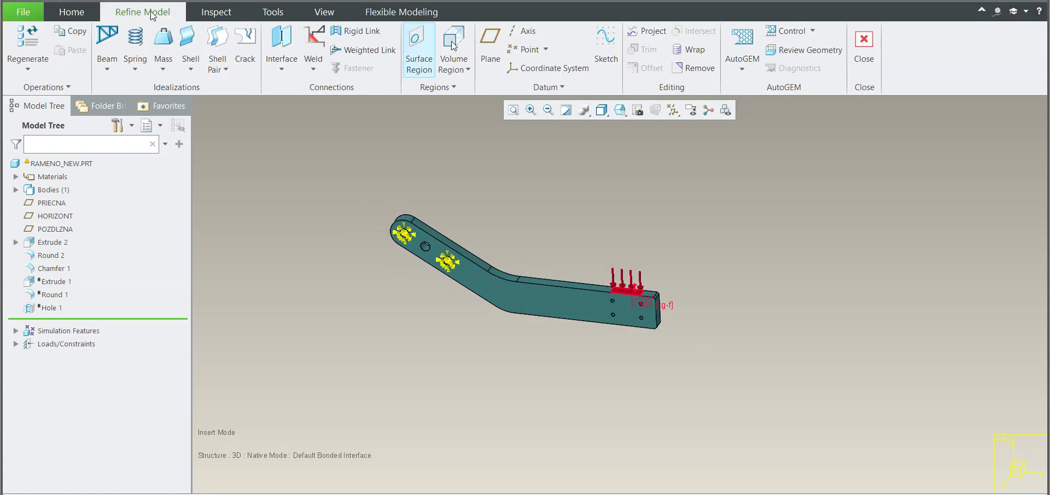
pyautogui.click(805, 32)
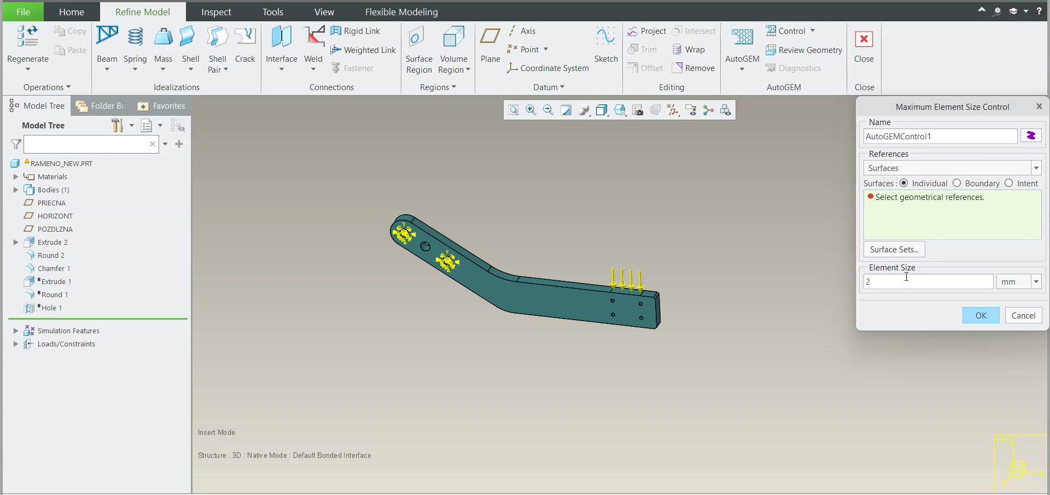
pyautogui.click(905, 168)
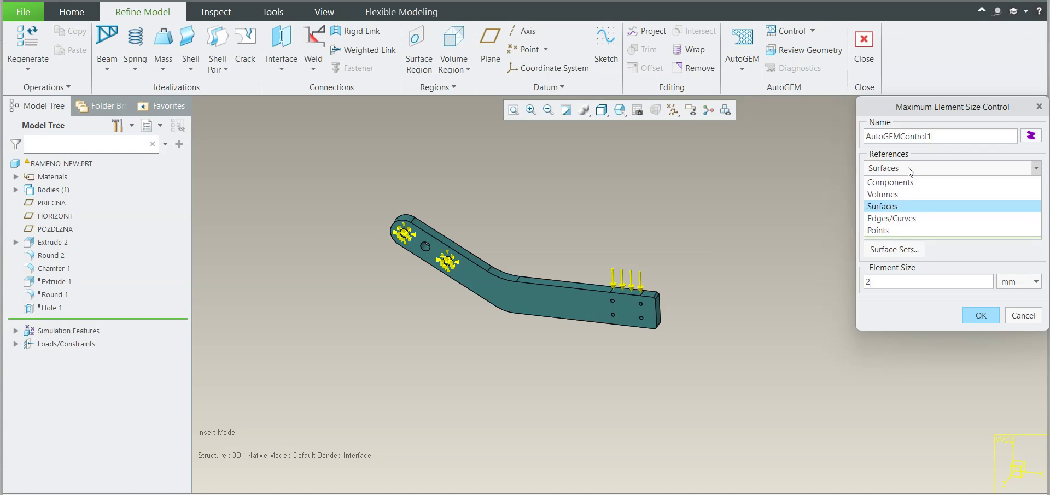
pyautogui.click(907, 184)
pyautogui.click(91, 164)
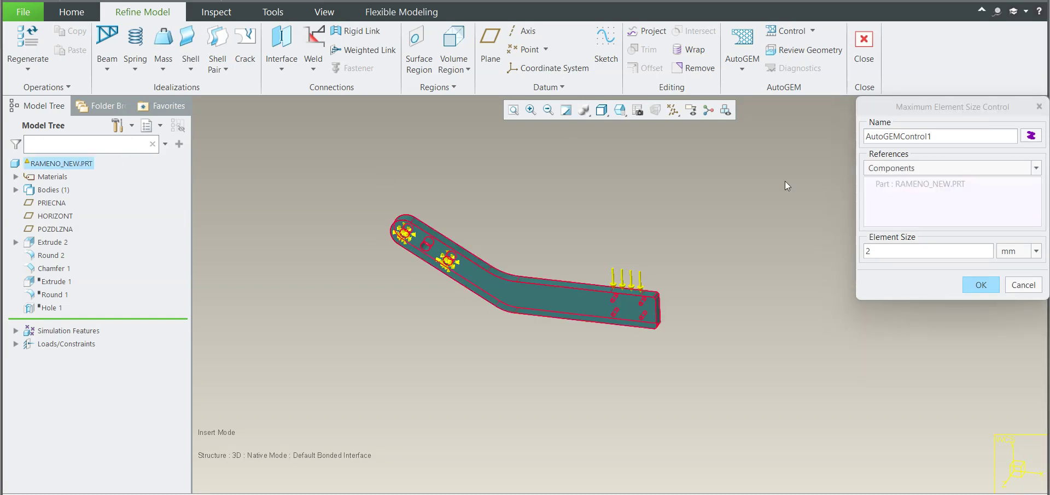
pyautogui.click(981, 285)
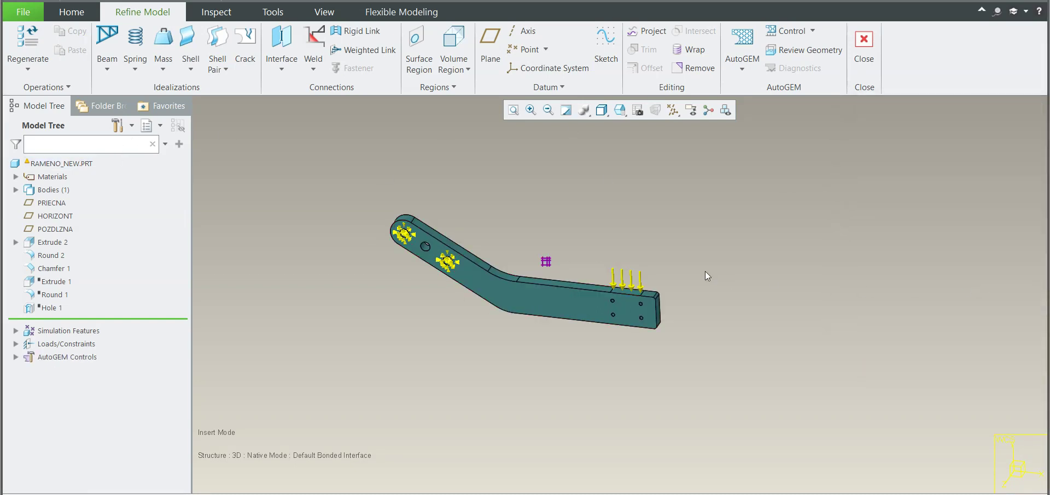
# Check the definition of the element size control and review the simulation geometry settings.
pyautogui.doubleClick(546, 261)
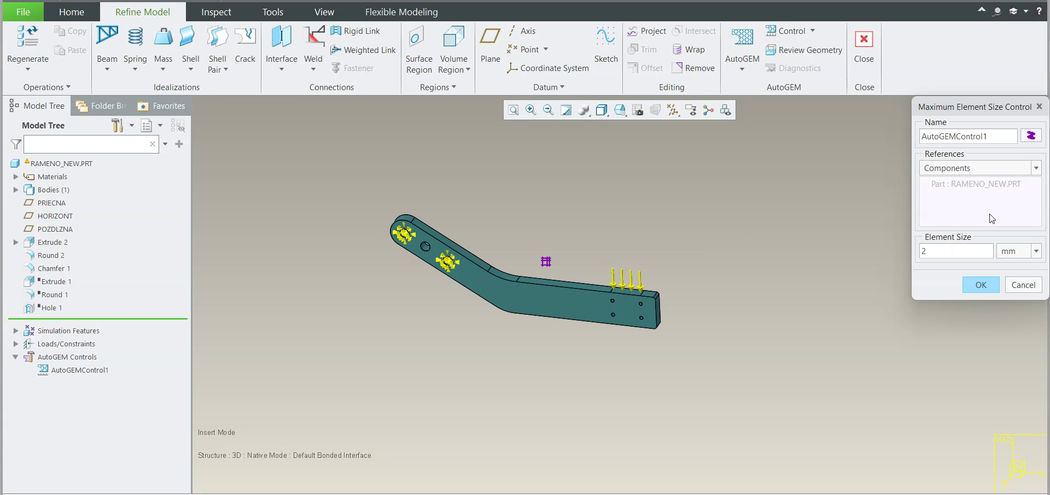
pyautogui.click(979, 285)
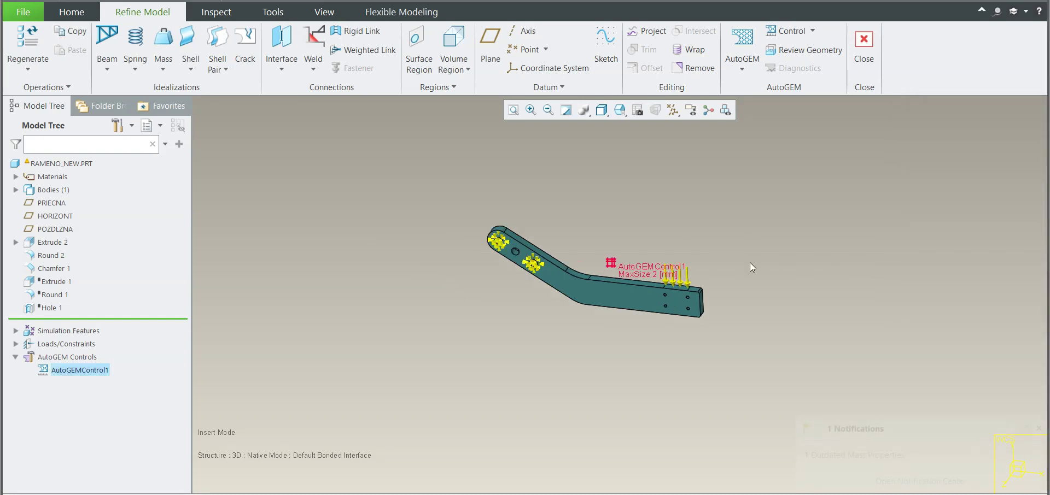
pyautogui.scroll(3, 766, 251)
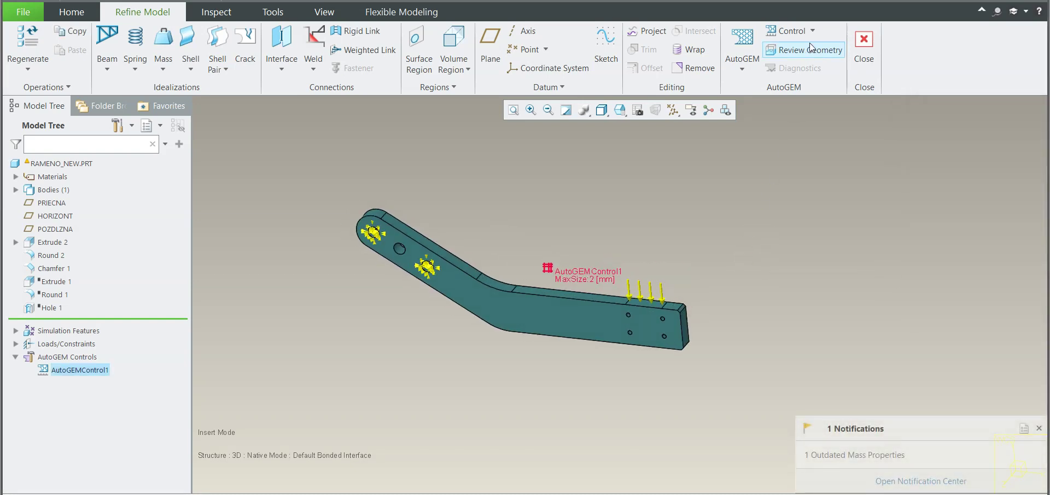
pyautogui.click(810, 45)
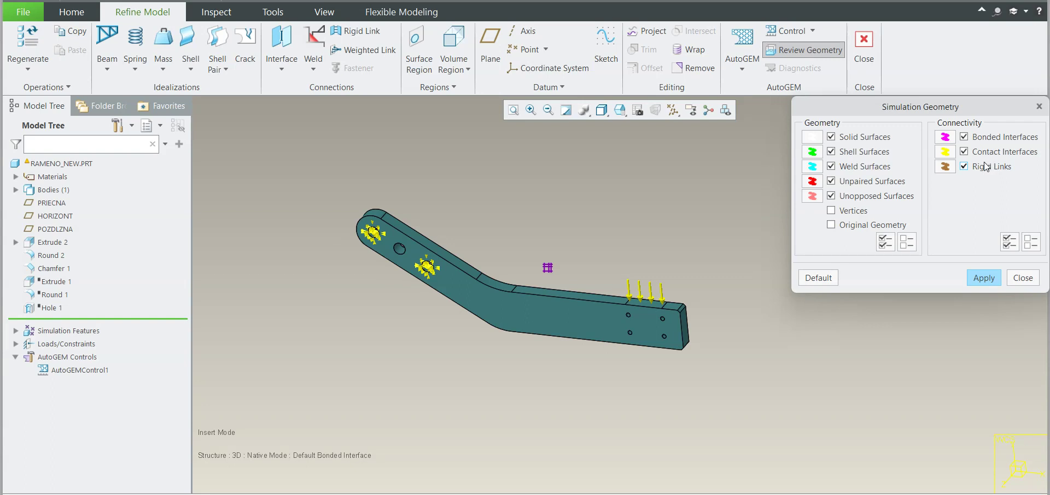
pyautogui.click(1023, 279)
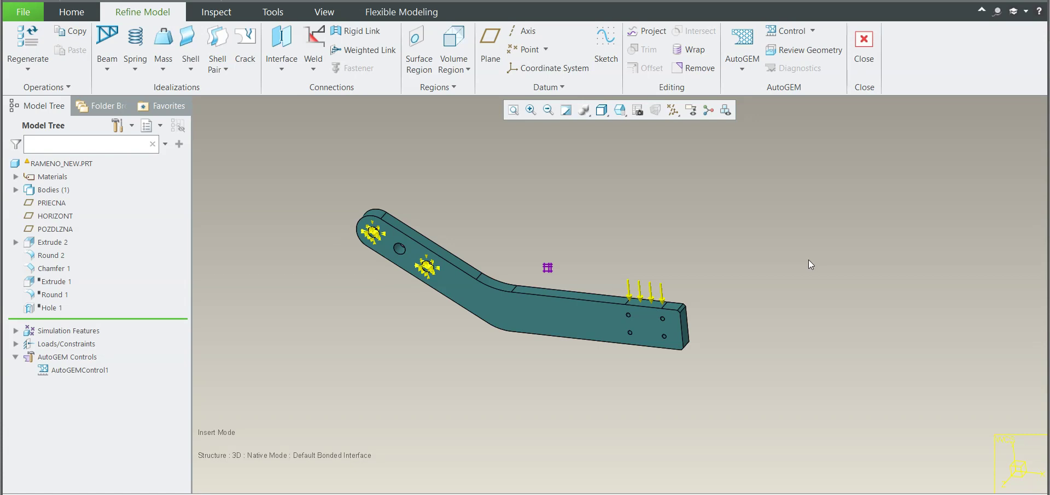
# Create a static analysis named bracket with ConstraintSet1, LoadSet1 and the Single-Pass Adaptive convergence method.
pyautogui.click(65, 12)
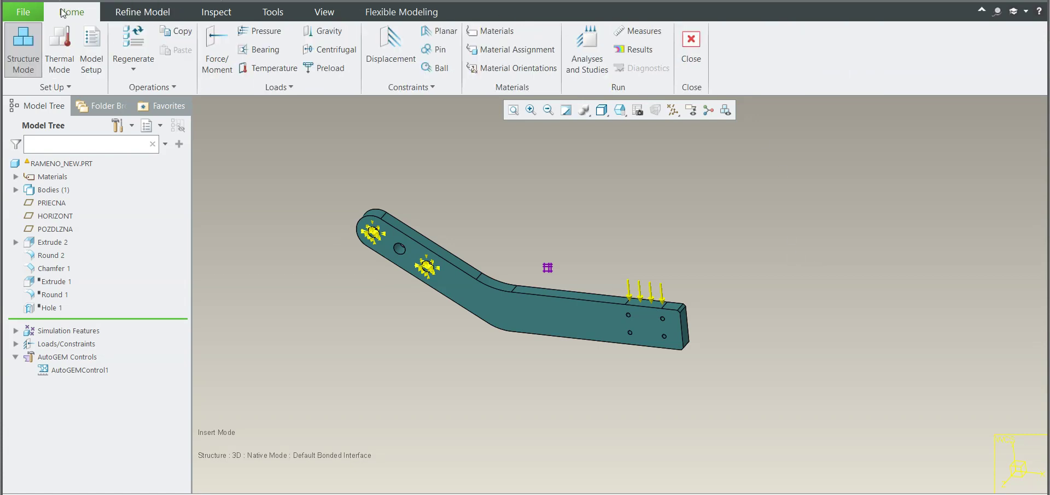
pyautogui.click(585, 55)
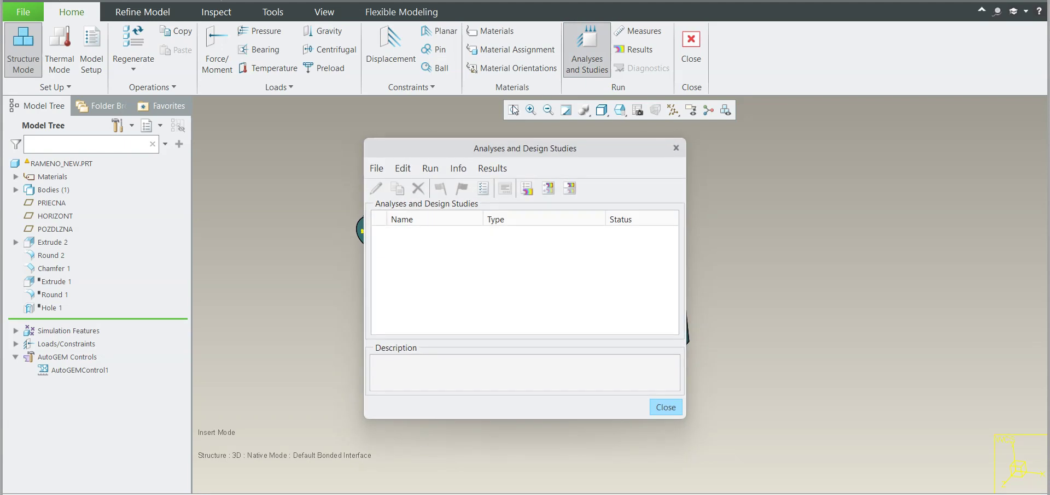
pyautogui.click(377, 169)
pyautogui.moveTo(403, 168)
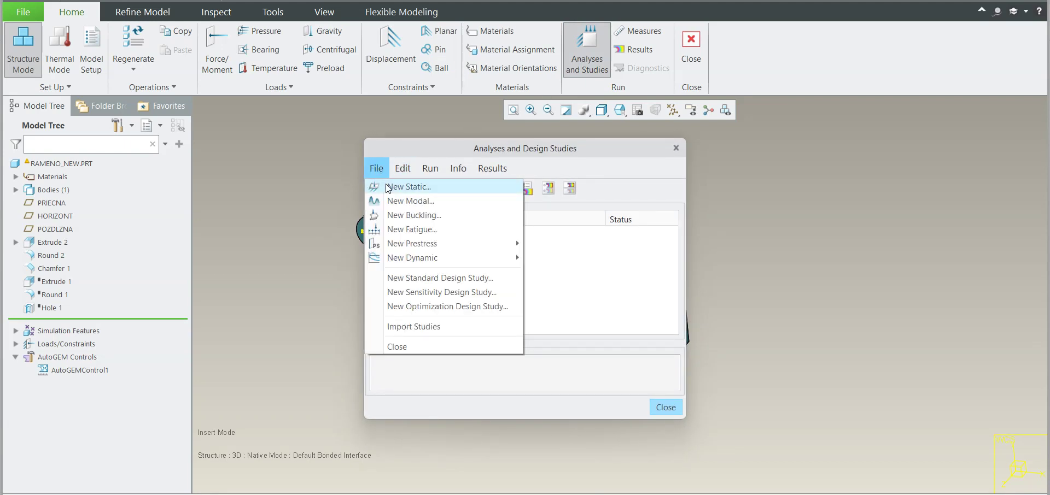
pyautogui.click(410, 185)
pyautogui.write('bracket')
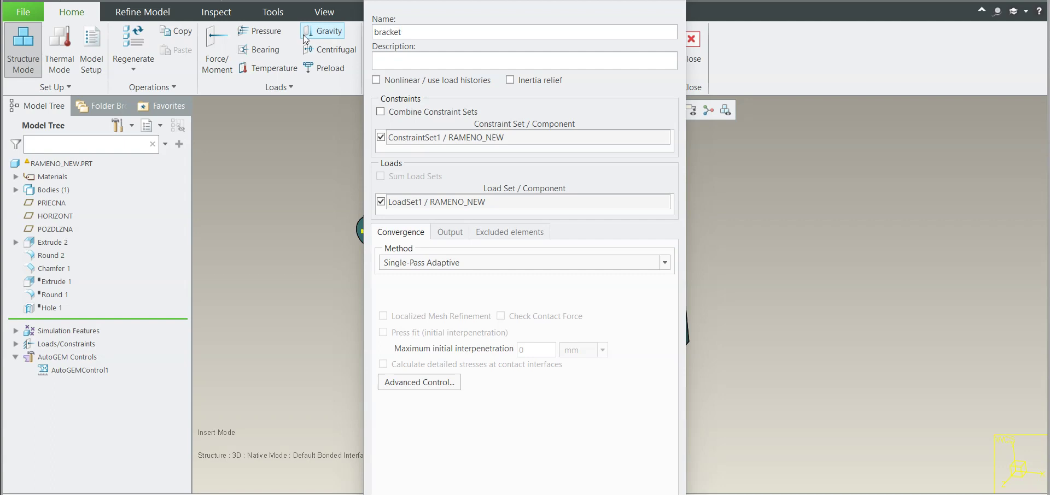
pyautogui.click(452, 263)
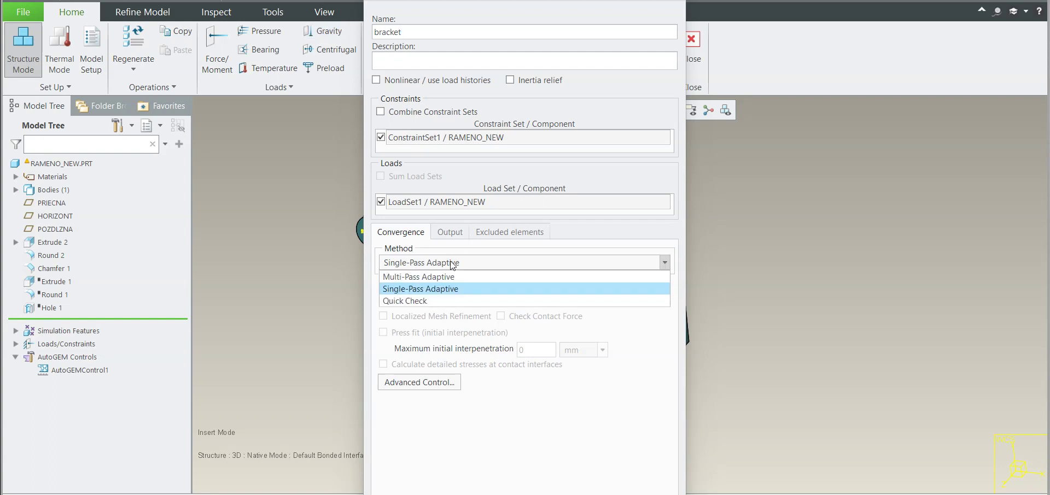
pyautogui.click(452, 264)
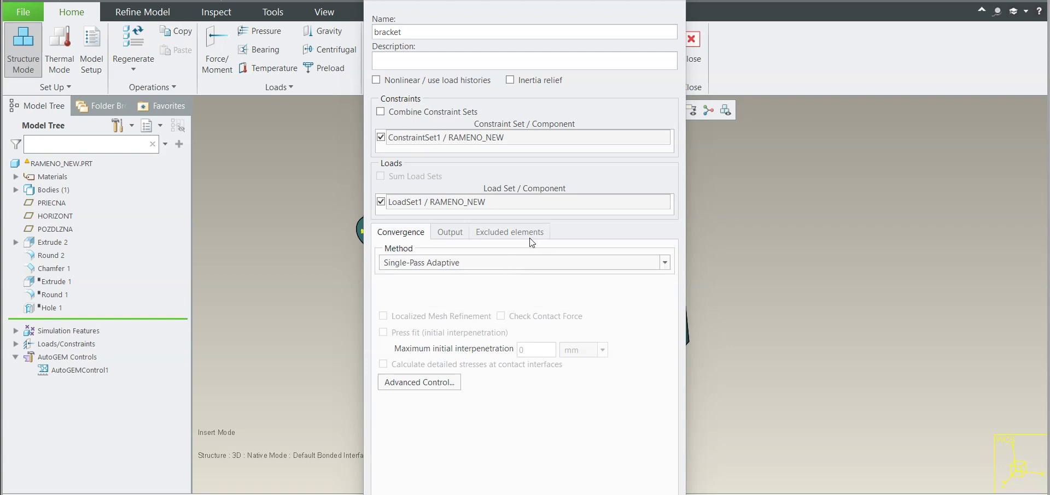
pyautogui.moveTo(519, 1); pyautogui.dragTo(528, 0)
pyautogui.click(626, 494)
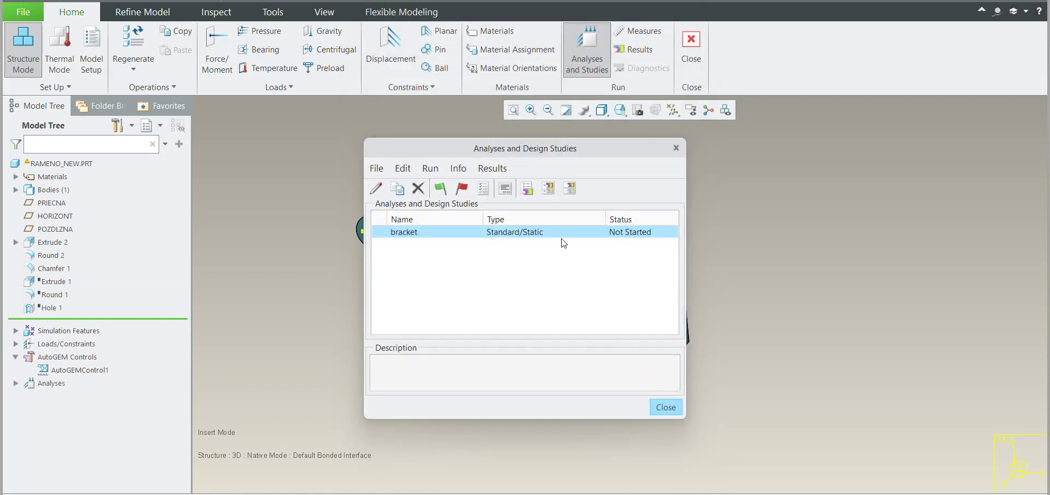
# Run the bracket analysis and open a result window definition for it.
pyautogui.click(441, 190)
pyautogui.click(572, 291)
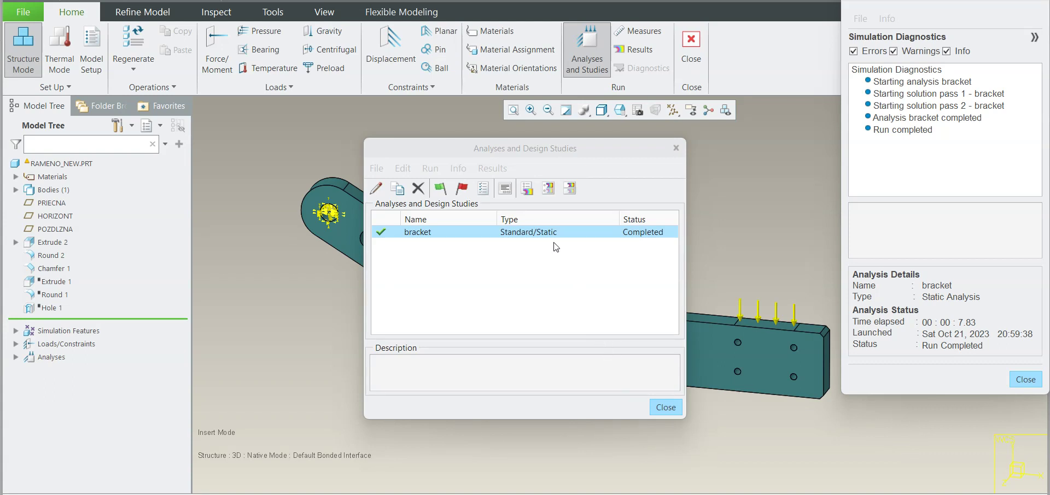
pyautogui.click(526, 188)
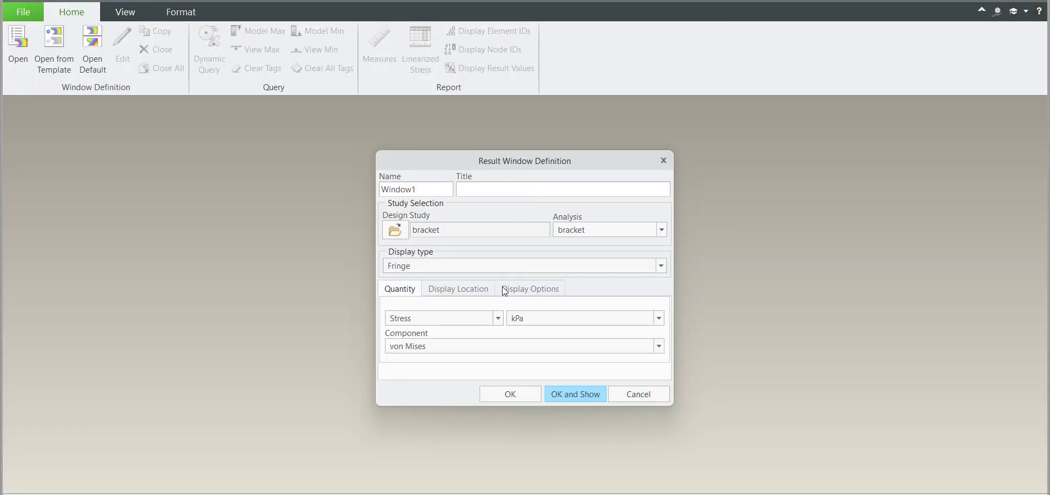
# Keep von Mises stress as the fringe quantity and set its unit to MPa.
pyautogui.click(457, 321)
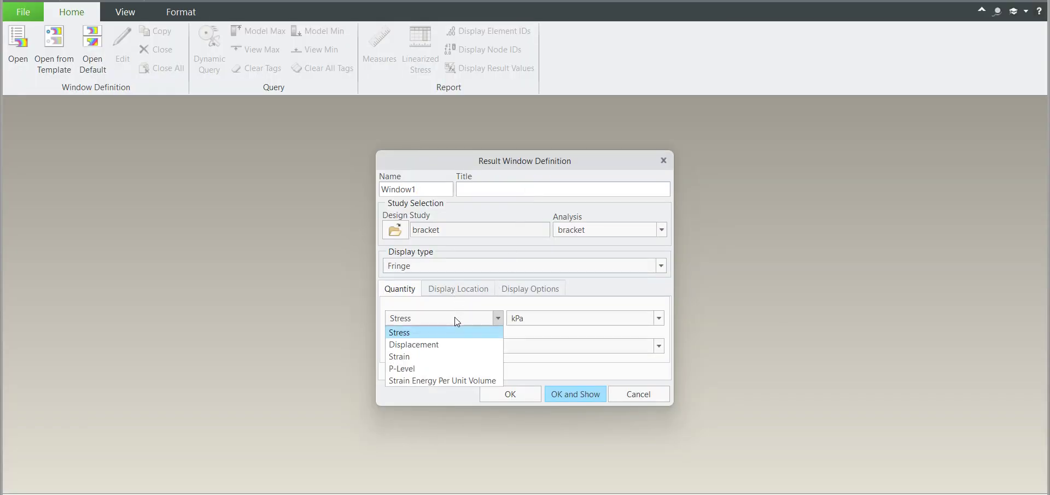
pyautogui.click(457, 321)
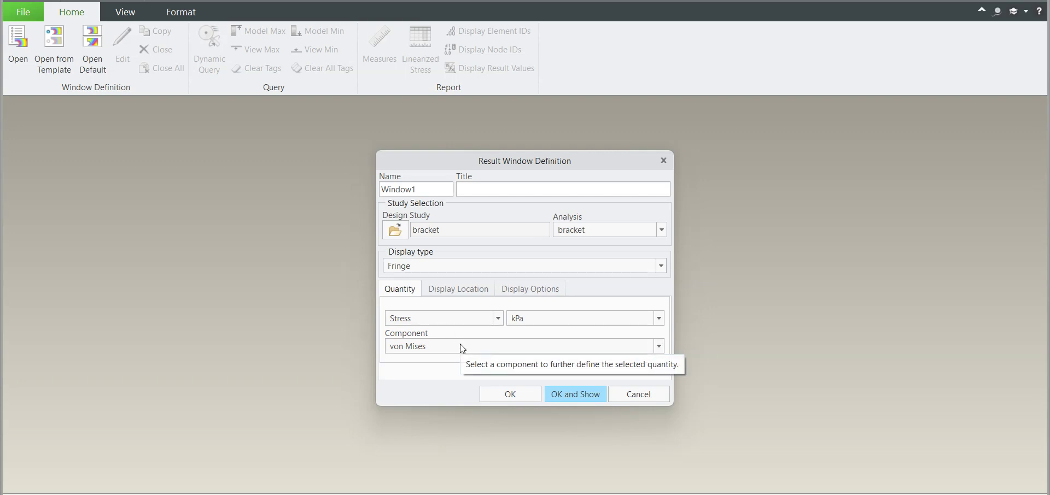
pyautogui.click(547, 322)
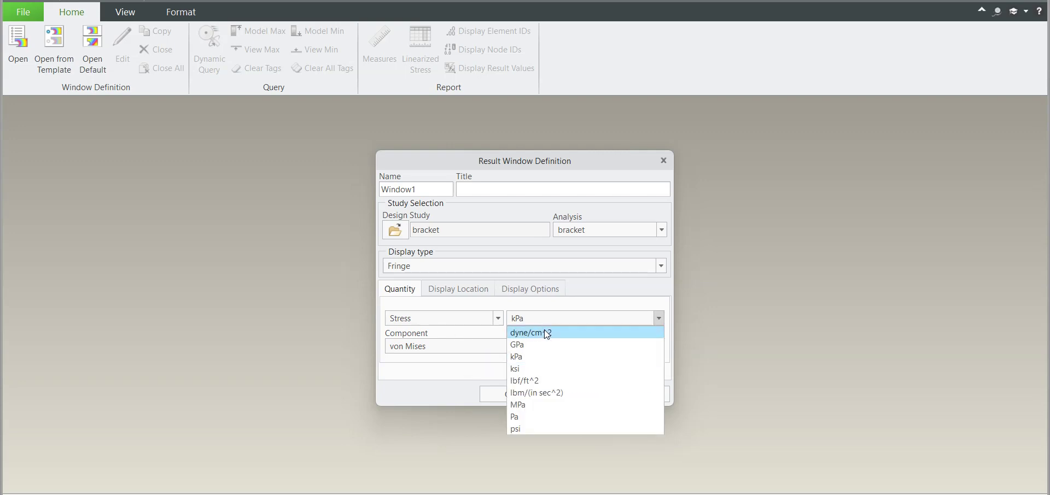
pyautogui.click(528, 404)
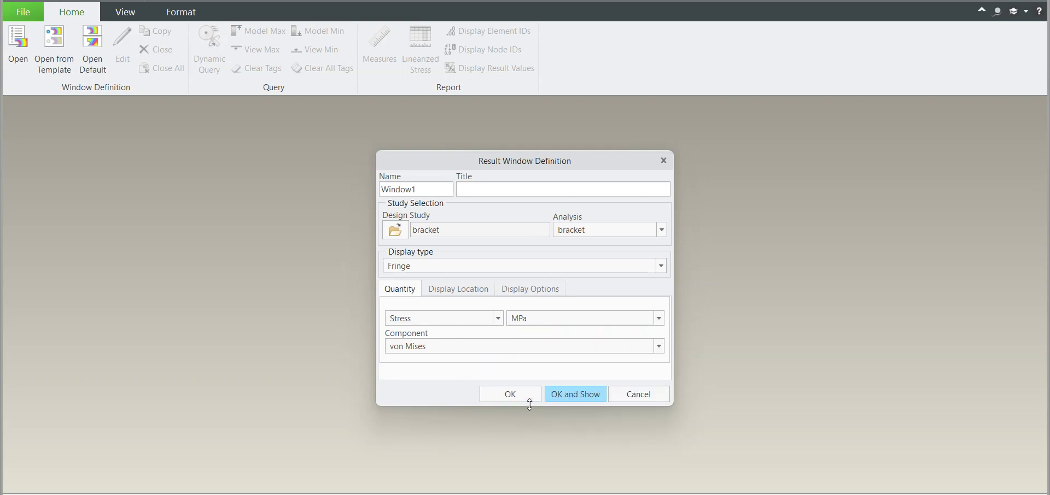
# Show the results with continuous tone and the deformed shape at 5% scaling over the undeformed outline.
pyautogui.click(485, 296)
pyautogui.click(511, 293)
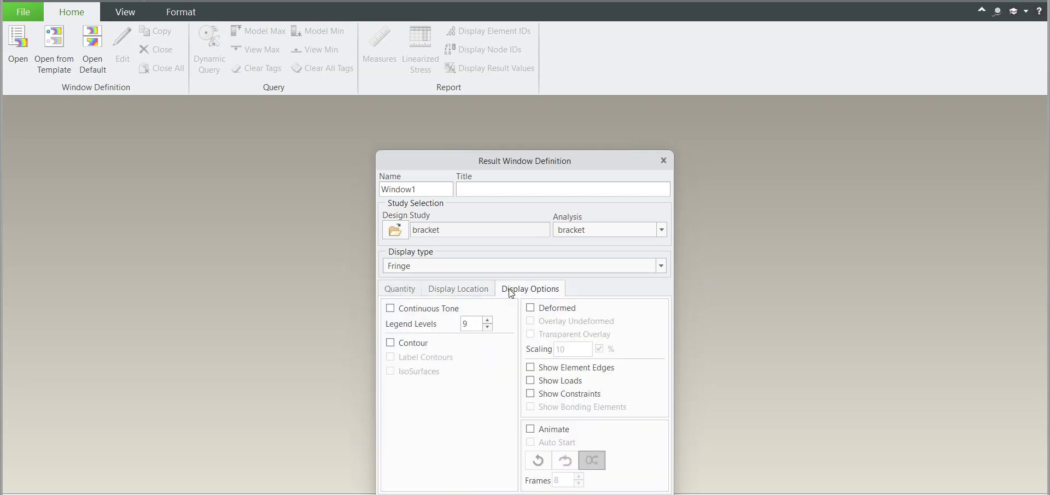
pyautogui.click(531, 308)
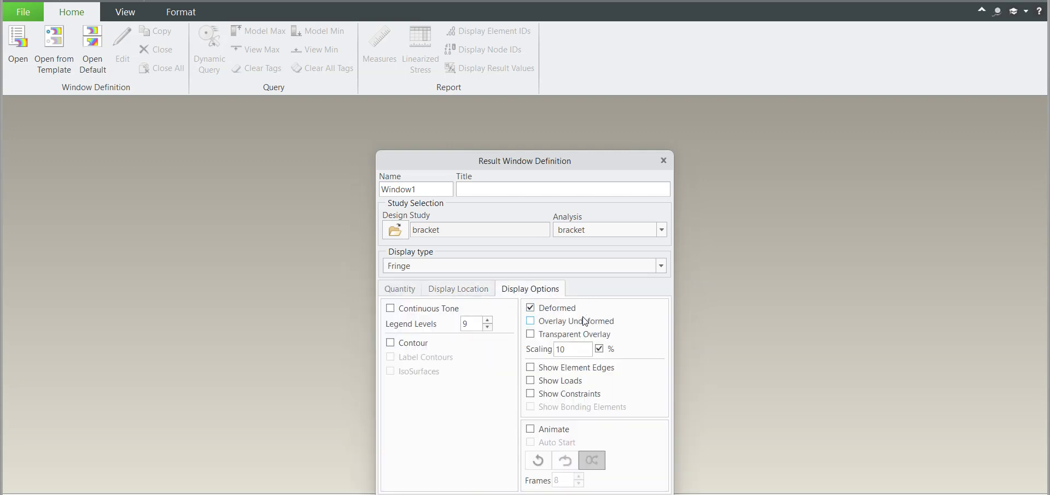
pyautogui.click(564, 323)
pyautogui.doubleClick(567, 349)
pyautogui.write('5')
pyautogui.click(393, 309)
pyautogui.moveTo(547, 162); pyautogui.dragTo(539, 124)
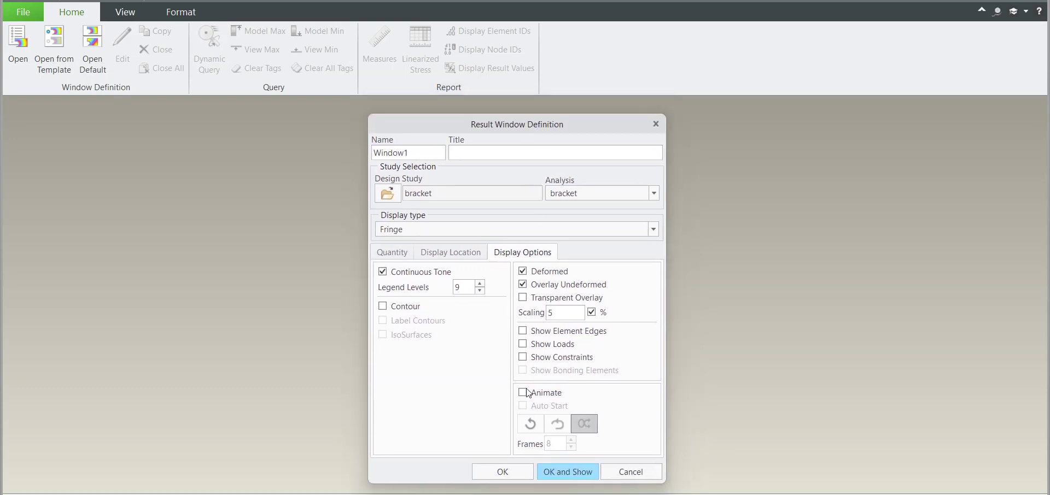
pyautogui.click(571, 473)
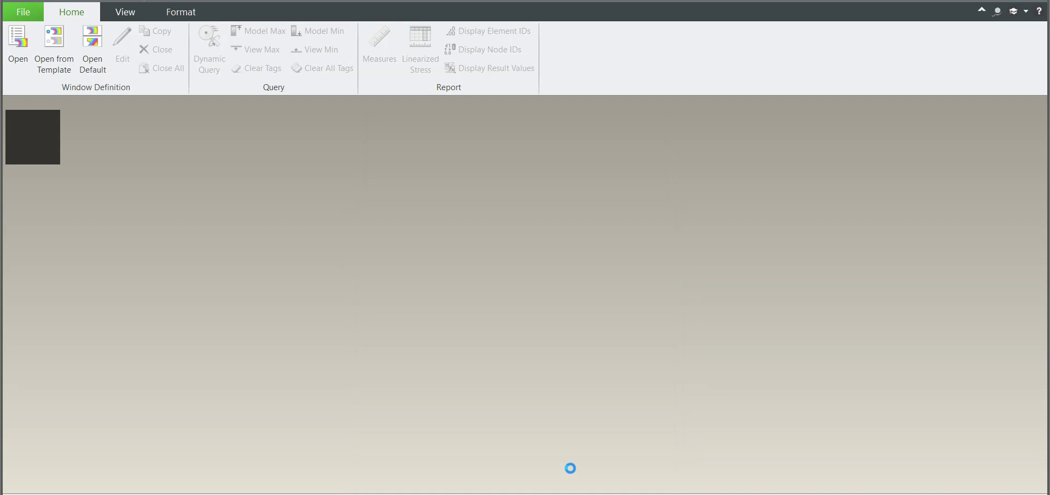
# Tag the model's maximum von Mises stress and examine its location on the arm.
pyautogui.scroll(-3, 509, 270)
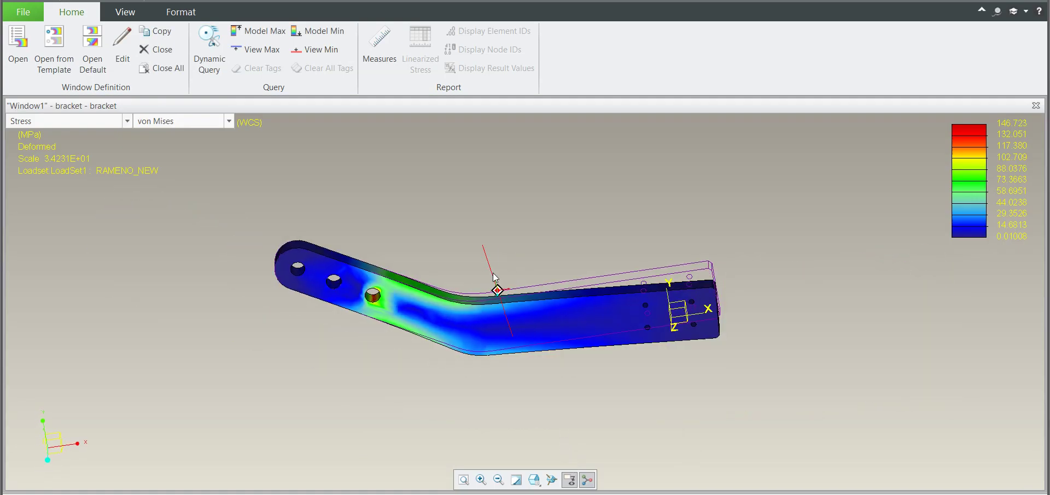
pyautogui.moveTo(544, 262)
pyautogui.mouseDown(button='middle')
pyautogui.moveTo(528, 310)
pyautogui.moveTo(409, 269)
pyautogui.moveTo(561, 324)
pyautogui.moveTo(341, 280)
pyautogui.moveTo(552, 285)
pyautogui.moveTo(665, 374)
pyautogui.moveTo(330, 319)
pyautogui.moveTo(382, 215)
pyautogui.moveTo(407, 211)
pyautogui.moveTo(392, 196)
pyautogui.moveTo(389, 247)
pyautogui.moveTo(366, 247)
pyautogui.moveTo(432, 285)
pyautogui.moveTo(487, 269)
pyautogui.mouseUp(button='middle')
pyautogui.scroll(2, 369, 300)
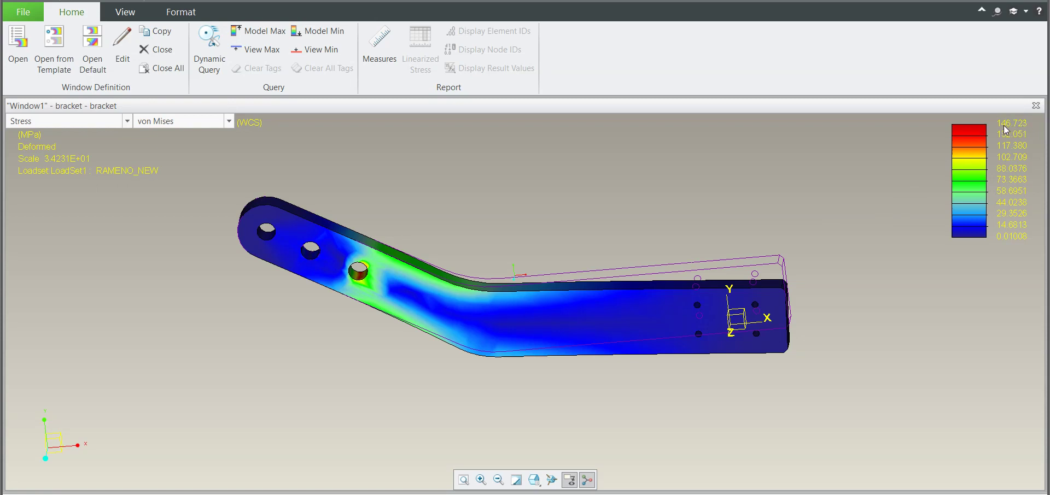
pyautogui.click(262, 31)
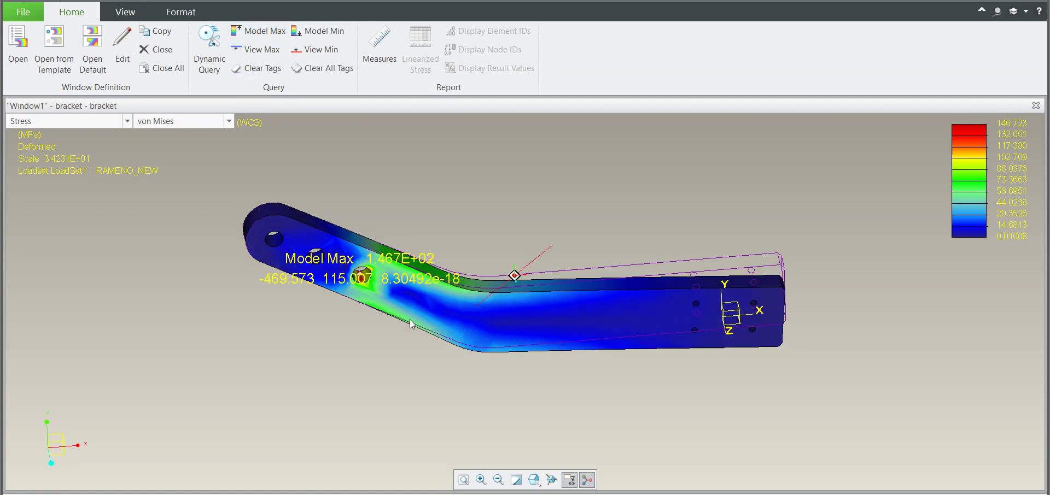
pyautogui.scroll(-8, 354, 257)
pyautogui.moveTo(372, 319)
pyautogui.mouseDown(button='middle')
pyautogui.moveTo(370, 343)
pyautogui.moveTo(342, 320)
pyautogui.mouseUp(button='middle')
pyautogui.scroll(7, 357, 331)
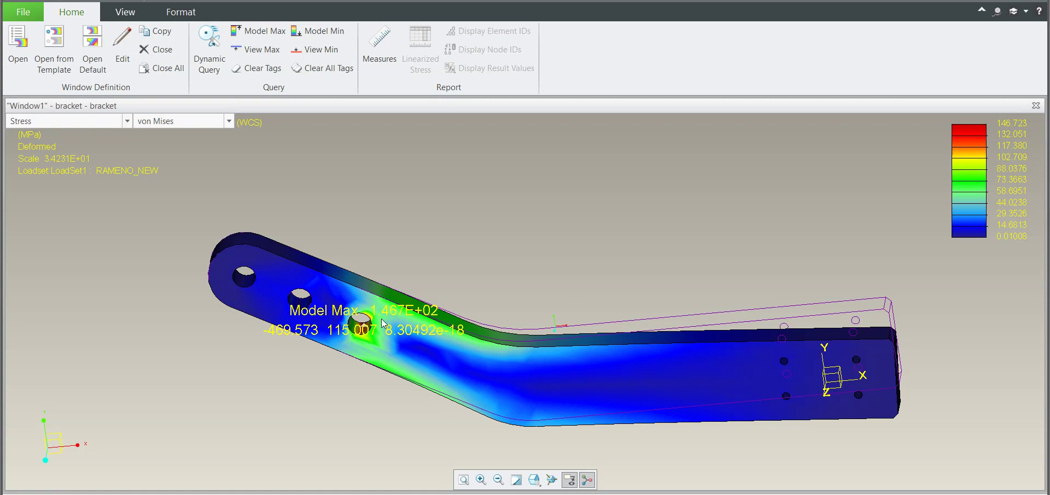
pyautogui.scroll(3, 345, 325)
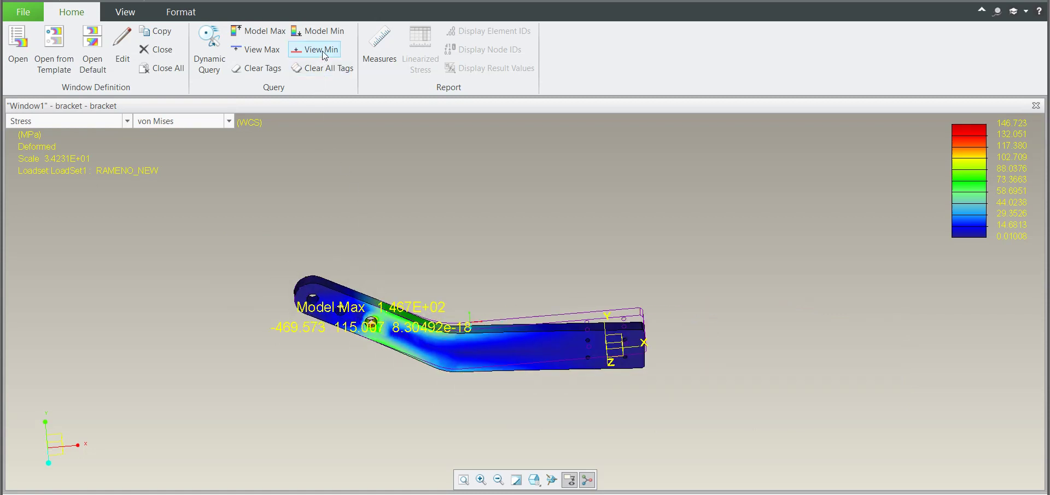
# Tag the model's minimum von Mises stress and examine its location on the arm.
pyautogui.click(317, 31)
pyautogui.scroll(-6, 651, 385)
pyautogui.moveTo(616, 300)
pyautogui.mouseDown(button='middle')
pyautogui.moveTo(569, 287)
pyautogui.moveTo(542, 317)
pyautogui.moveTo(443, 309)
pyautogui.moveTo(531, 339)
pyautogui.mouseUp(button='middle')
pyautogui.scroll(5, 549, 316)
pyautogui.scroll(-3, 510, 310)
pyautogui.scroll(5, 504, 330)
pyautogui.scroll(5, 532, 339)
pyautogui.scroll(-3, 449, 330)
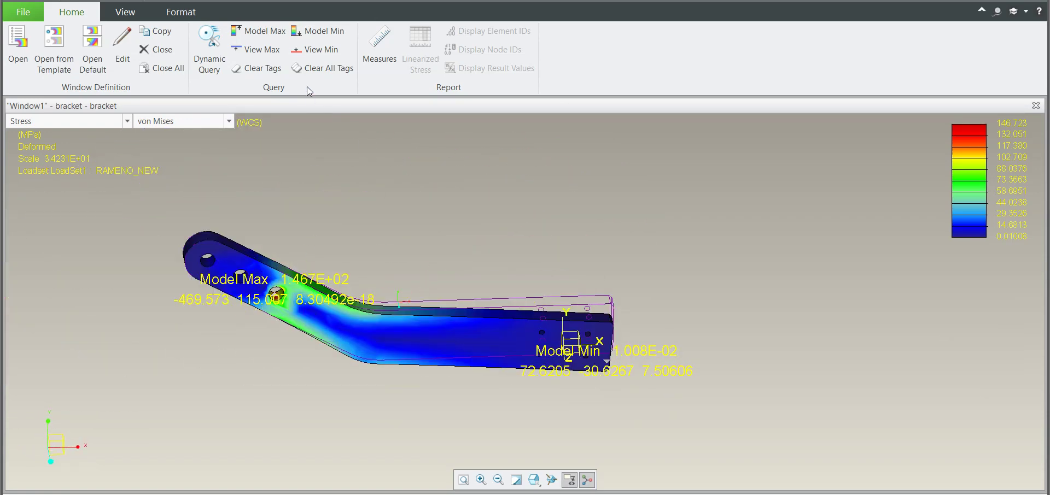
# Clear all query tags from the result window.
pyautogui.click(317, 67)
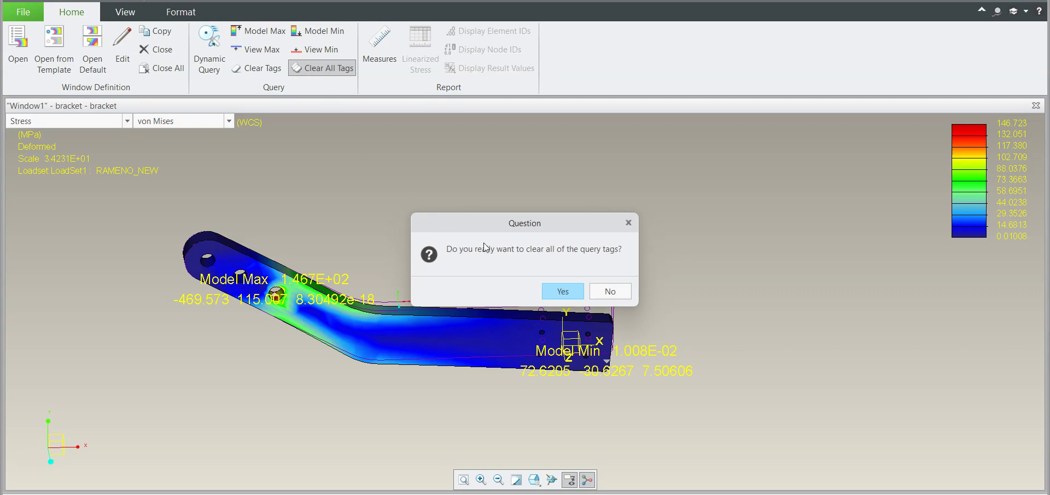
pyautogui.click(561, 291)
pyautogui.scroll(2, 551, 279)
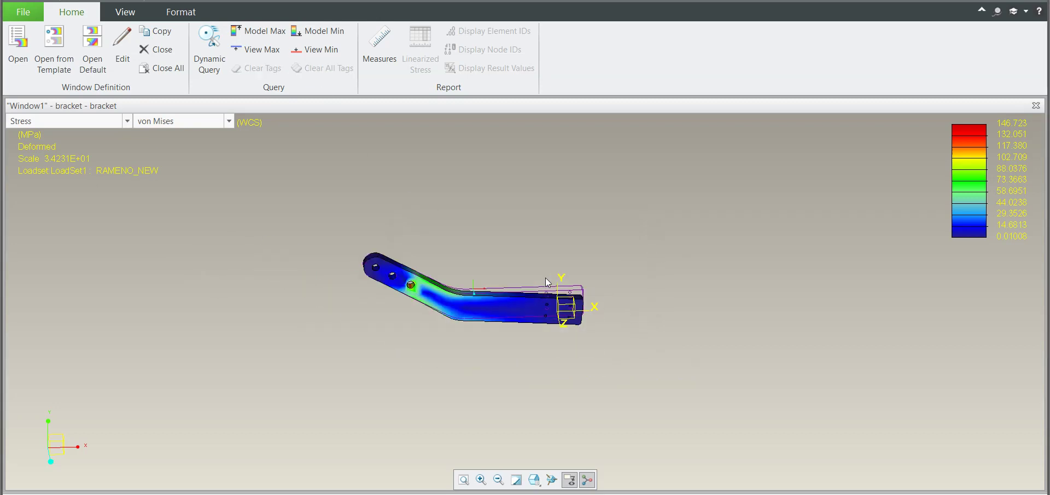
# Redefine the result window to show displacement magnitude in mm as the fringe quantity.
pyautogui.click(200, 122)
pyautogui.click(201, 123)
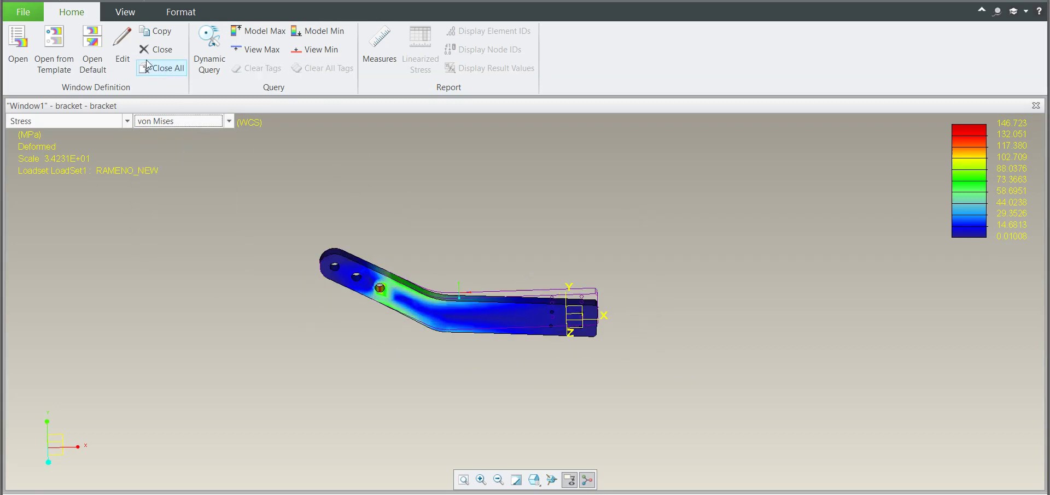
pyautogui.click(123, 49)
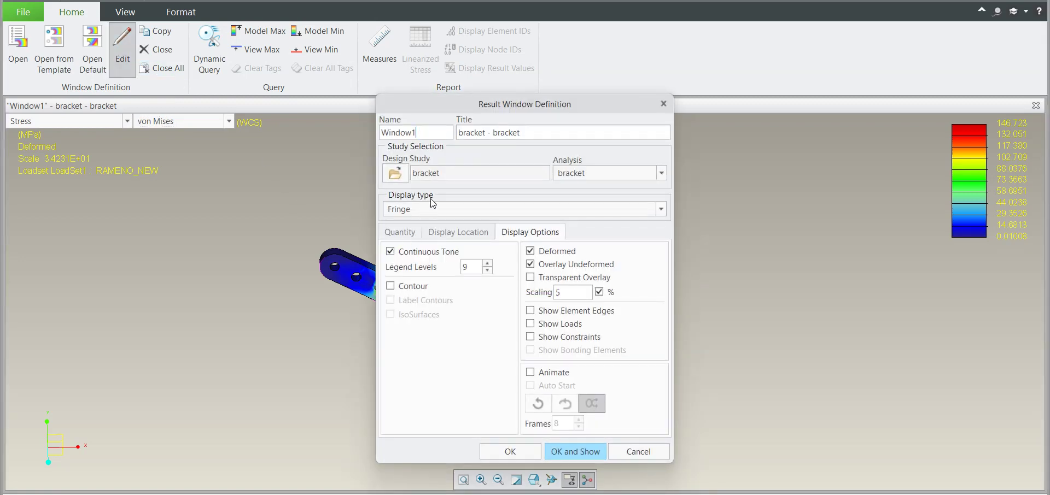
pyautogui.click(423, 232)
pyautogui.click(410, 233)
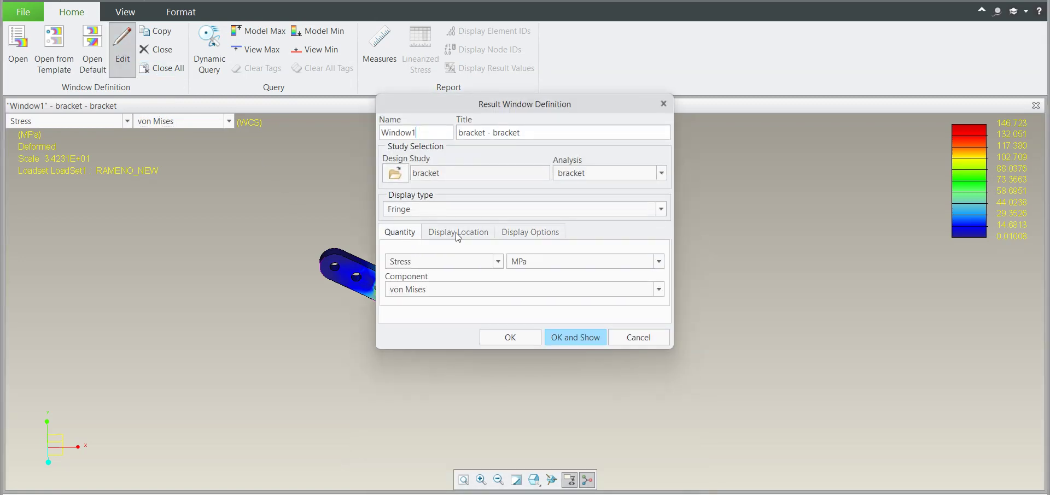
pyautogui.click(452, 262)
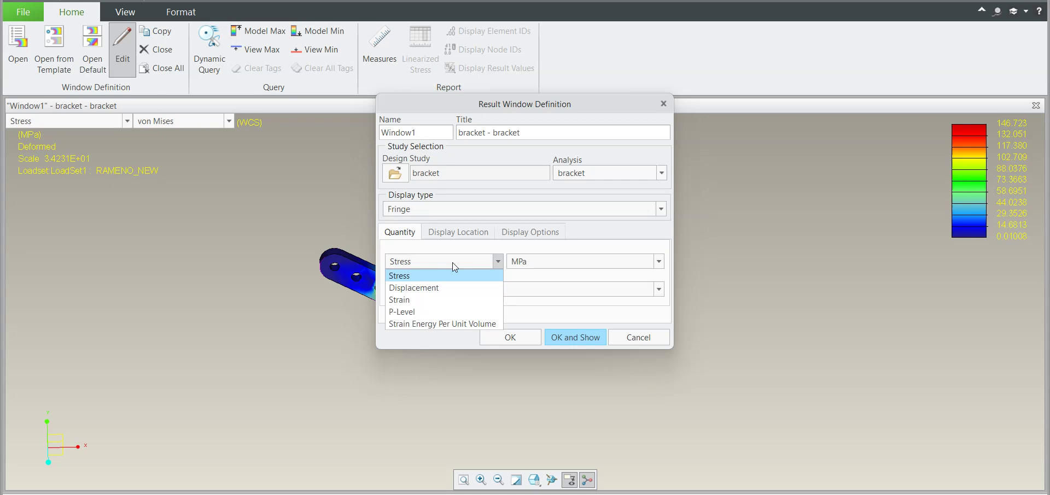
pyautogui.click(447, 287)
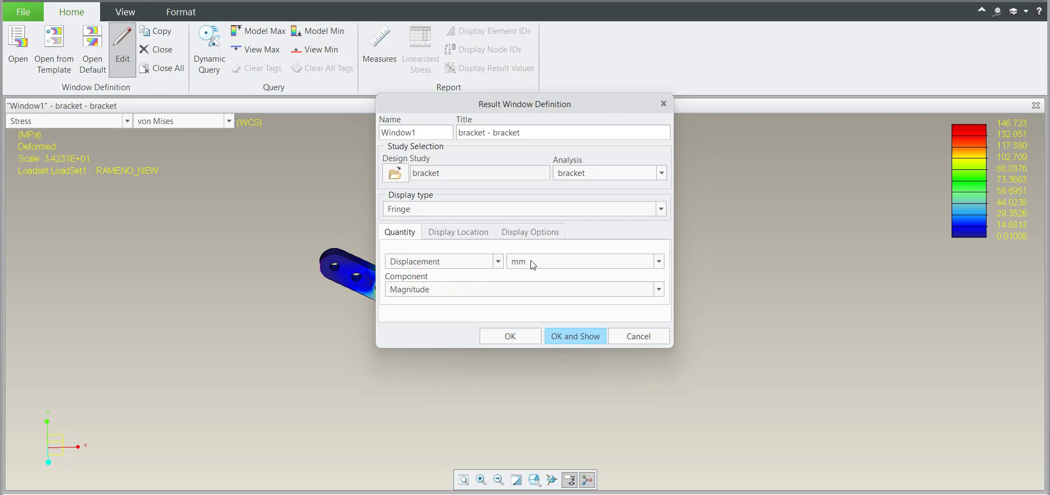
pyautogui.click(456, 294)
pyautogui.click(456, 294)
pyautogui.click(568, 337)
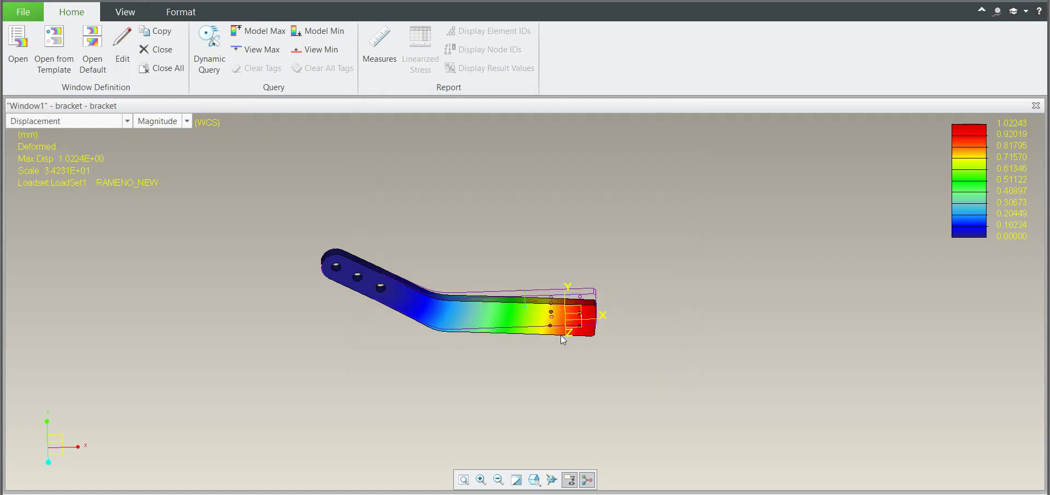
# Examine the displacement distribution along the arm and the deformed shape against the undeformed outline.
pyautogui.scroll(-2, 552, 310)
pyautogui.moveTo(553, 310)
pyautogui.mouseDown(button='middle')
pyautogui.moveTo(531, 297)
pyautogui.moveTo(558, 318)
pyautogui.mouseUp(button='middle')
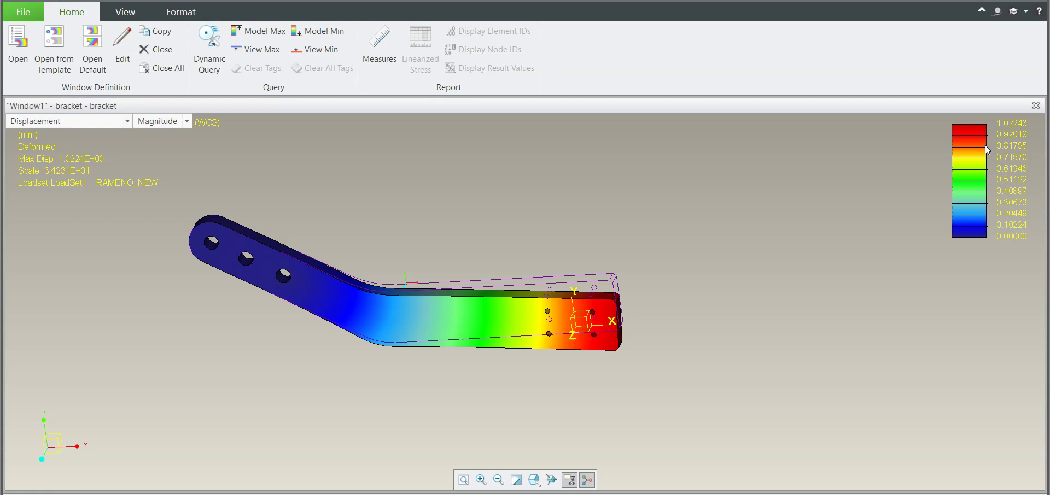
pyautogui.moveTo(723, 255); pyautogui.dragTo(737, 258, button='middle')
pyautogui.scroll(-1, 602, 262)
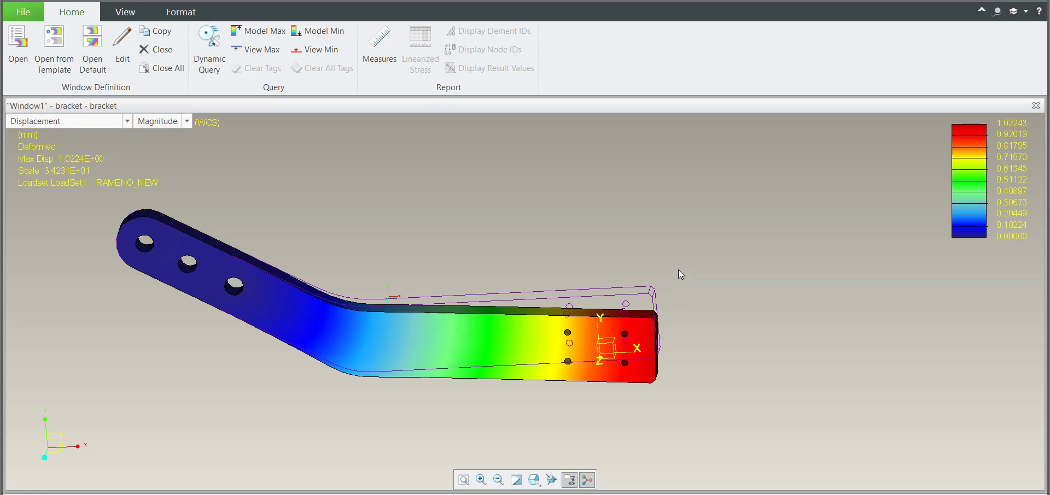
pyautogui.scroll(2, 678, 270)
pyautogui.moveTo(678, 270)
pyautogui.mouseDown(button='middle')
pyautogui.moveTo(698, 276)
pyautogui.moveTo(651, 280)
pyautogui.mouseUp(button='middle')
pyautogui.scroll(-3, 667, 278)
pyautogui.scroll(2, 690, 281)
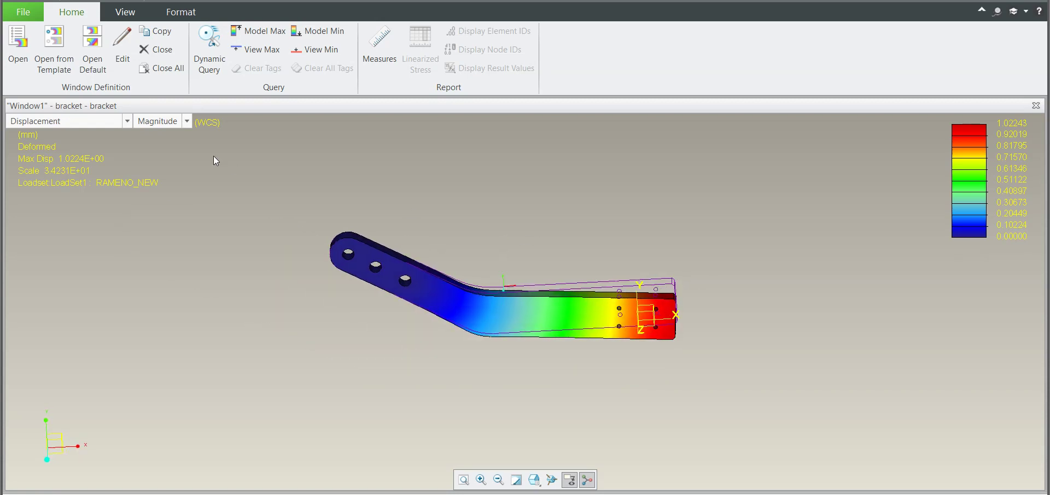
# Display the YY stress component and inspect its distribution around the holes and bend.
pyautogui.click(128, 126)
pyautogui.click(83, 144)
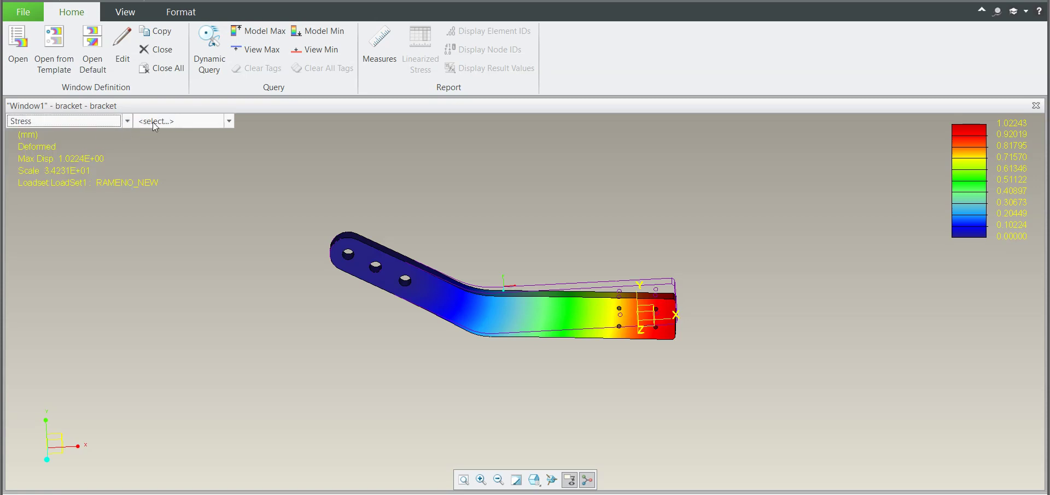
pyautogui.click(157, 123)
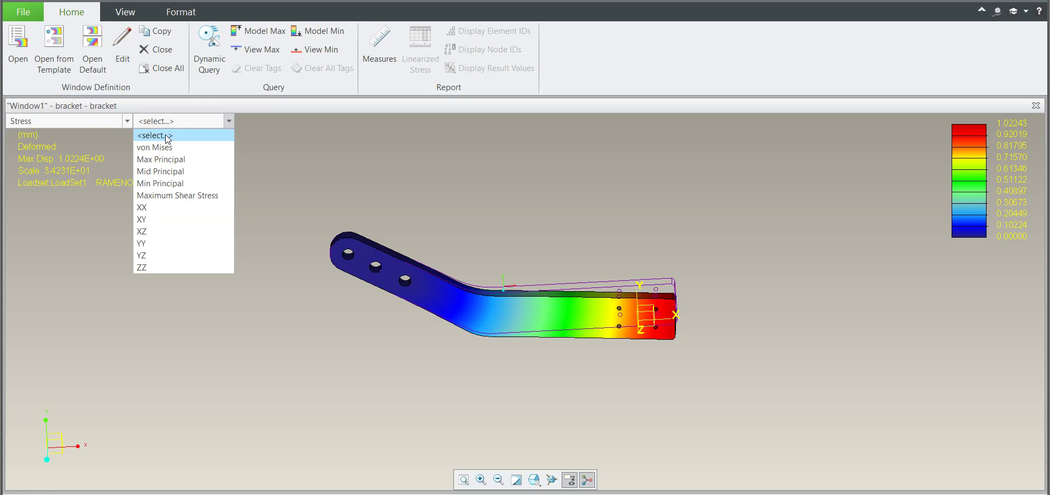
pyautogui.click(168, 243)
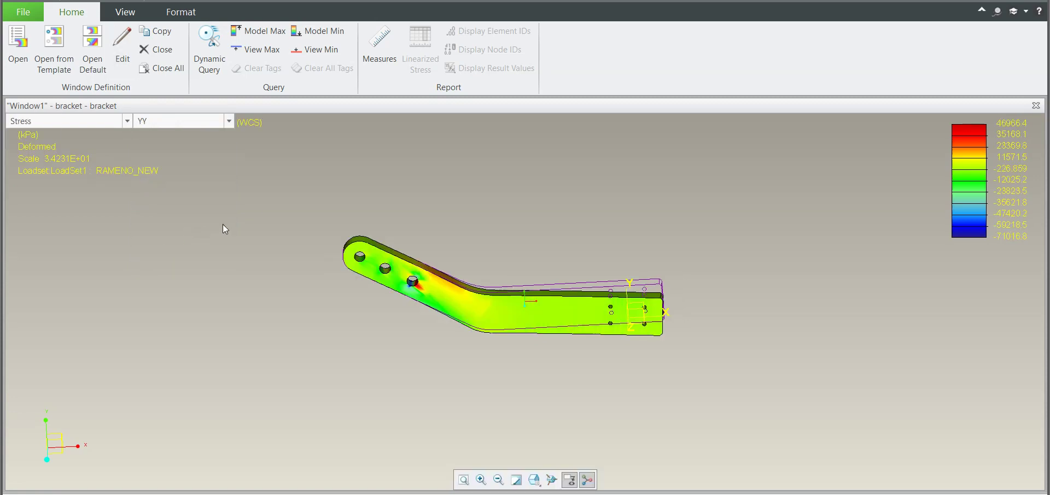
pyautogui.moveTo(442, 234)
pyautogui.mouseDown(button='middle')
pyautogui.moveTo(424, 212)
pyautogui.moveTo(419, 232)
pyautogui.mouseUp(button='middle')
pyautogui.scroll(-5, 437, 277)
pyautogui.scroll(5, 437, 278)
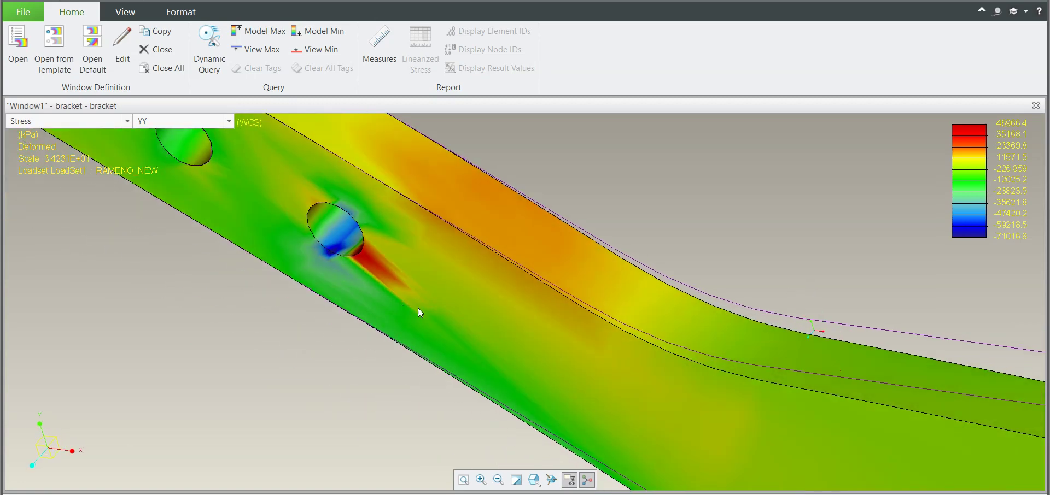
pyautogui.moveTo(474, 289); pyautogui.dragTo(376, 245, button='middle')
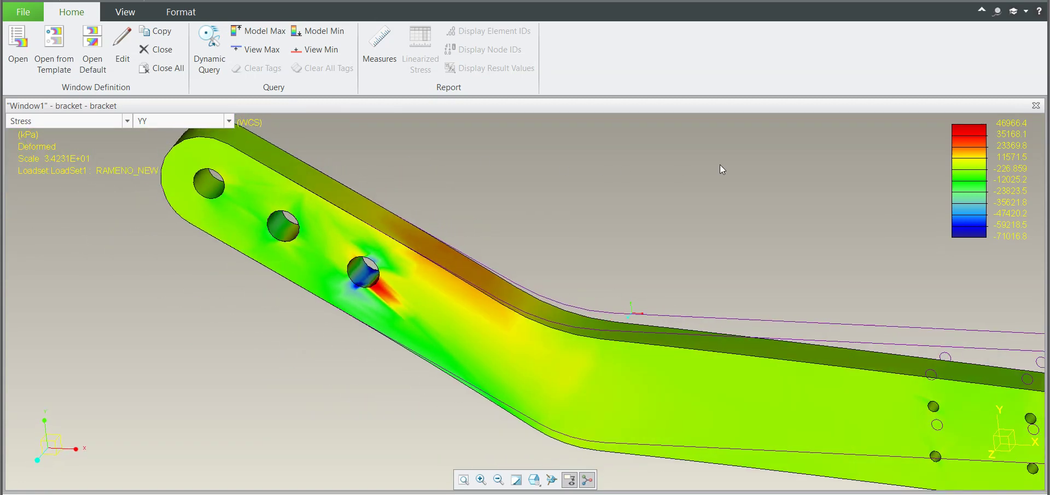
# Set the YY stress unit to MPa in the result window definition and show the updated fringe plot.
pyautogui.click(123, 49)
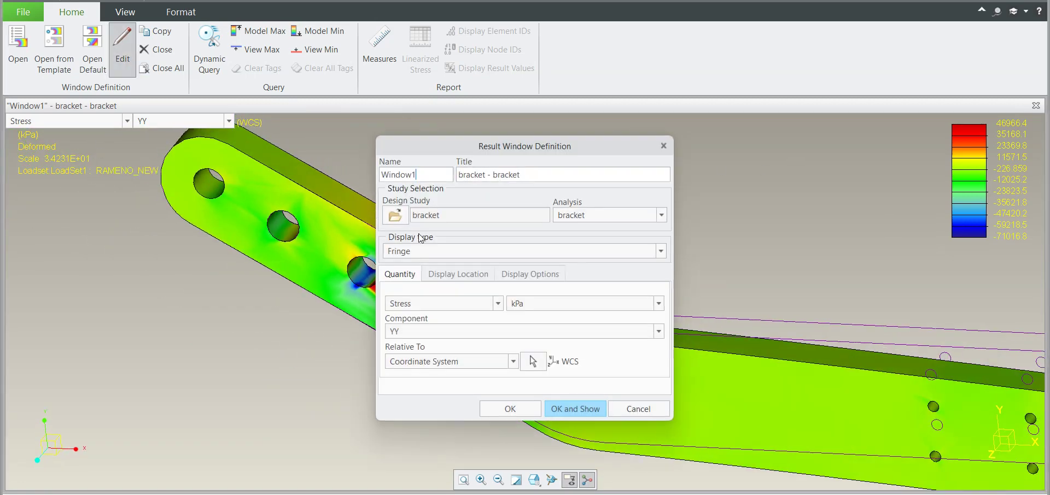
pyautogui.click(528, 302)
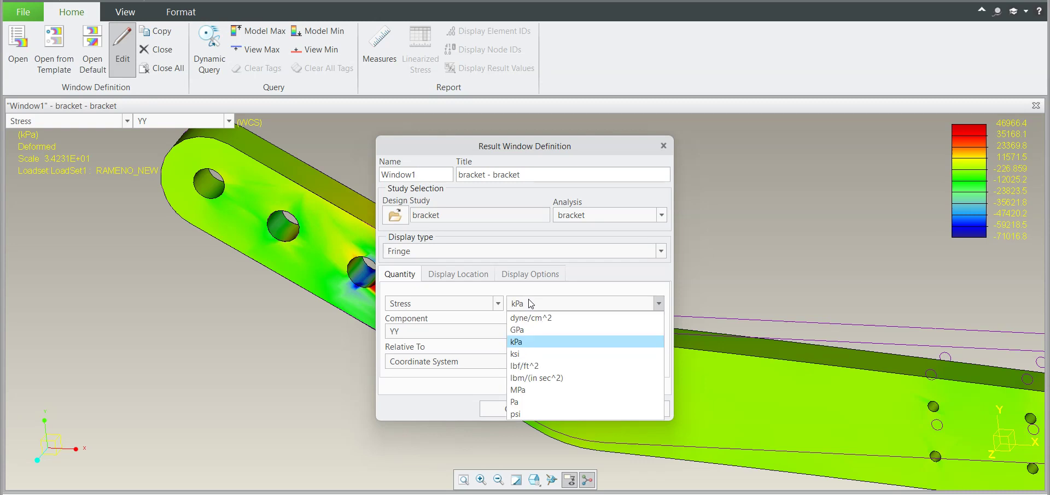
pyautogui.click(529, 388)
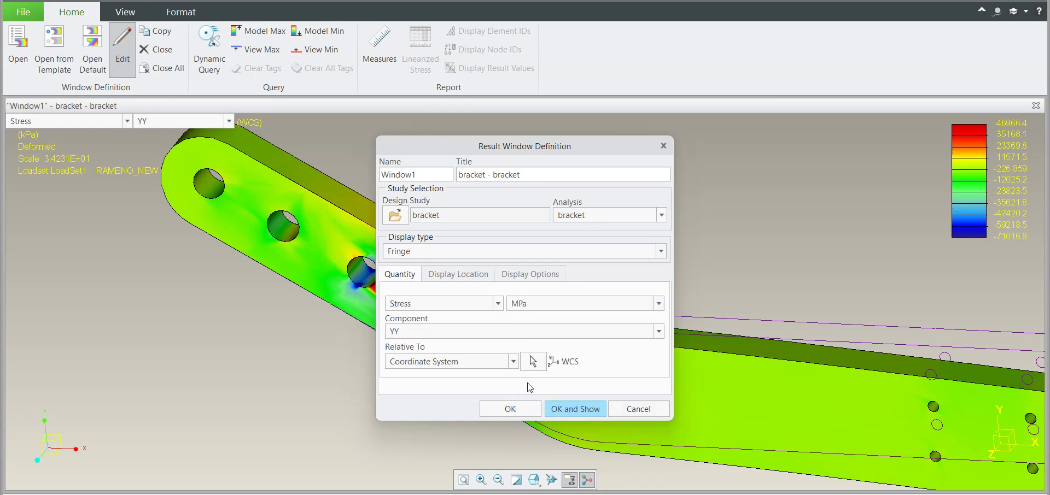
pyautogui.click(567, 409)
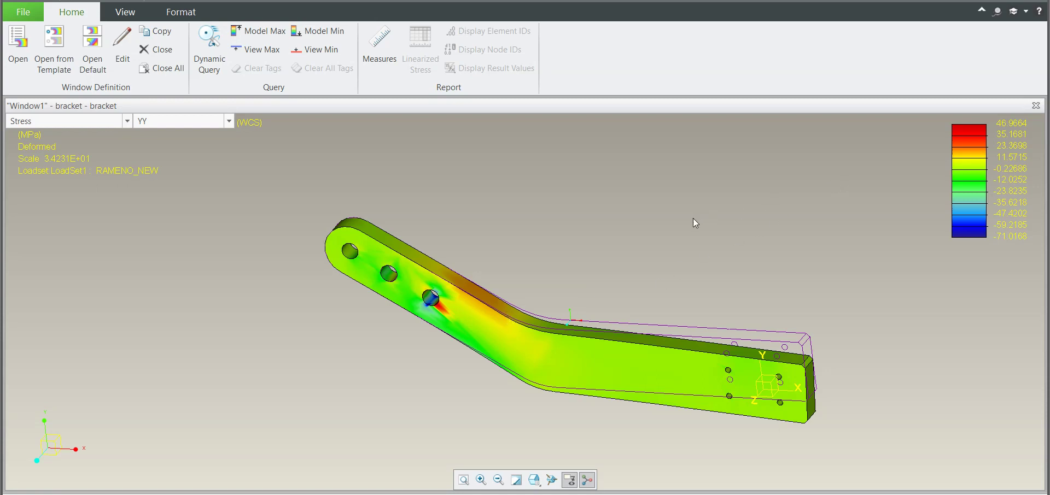
pyautogui.scroll(-2, 559, 280)
pyautogui.scroll(3, 569, 300)
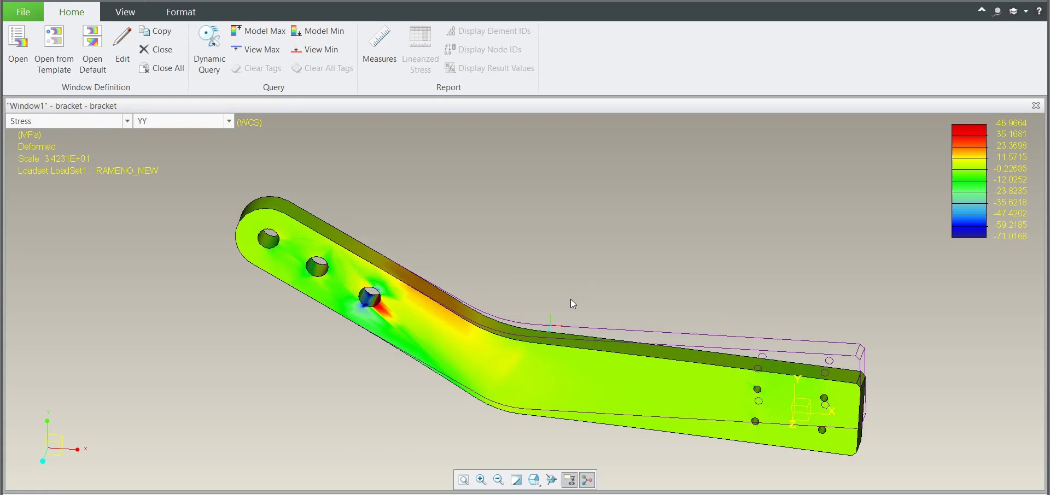
pyautogui.moveTo(510, 291)
pyautogui.mouseDown(button='middle')
pyautogui.moveTo(367, 313)
pyautogui.moveTo(341, 349)
pyautogui.moveTo(373, 354)
pyautogui.moveTo(438, 313)
pyautogui.moveTo(420, 294)
pyautogui.moveTo(396, 296)
pyautogui.mouseUp(button='middle')
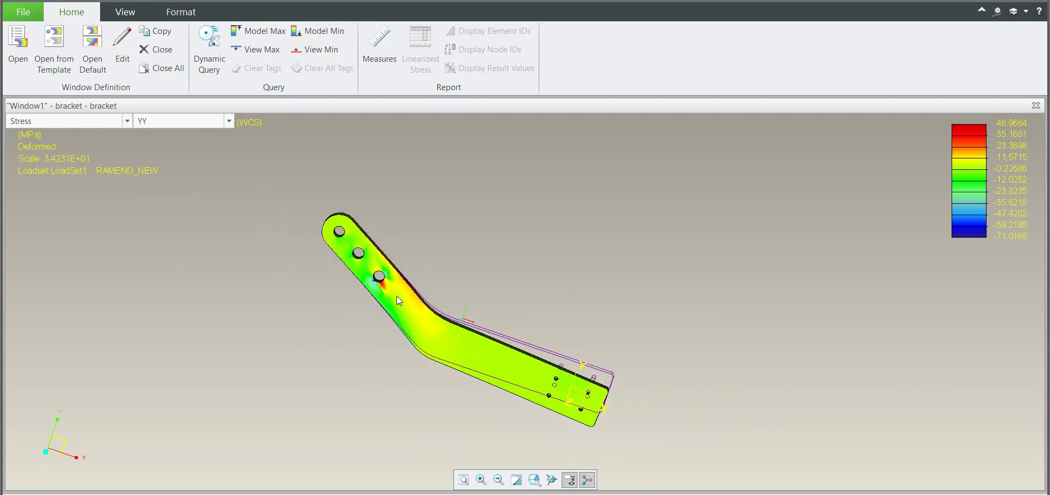
# Switch the stress component back to von Mises and inspect the stress distribution over the arm.
pyautogui.click(50, 124)
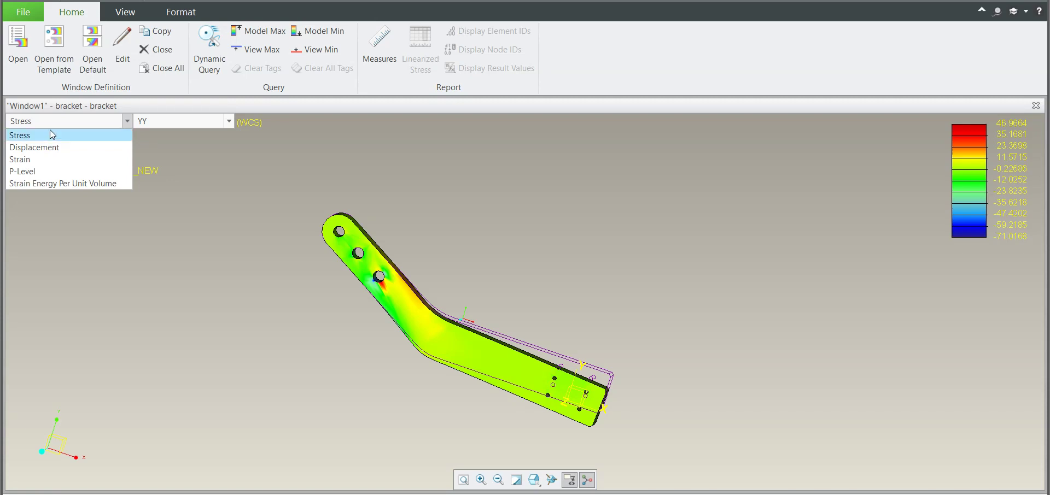
pyautogui.click(47, 134)
pyautogui.click(187, 121)
pyautogui.click(186, 147)
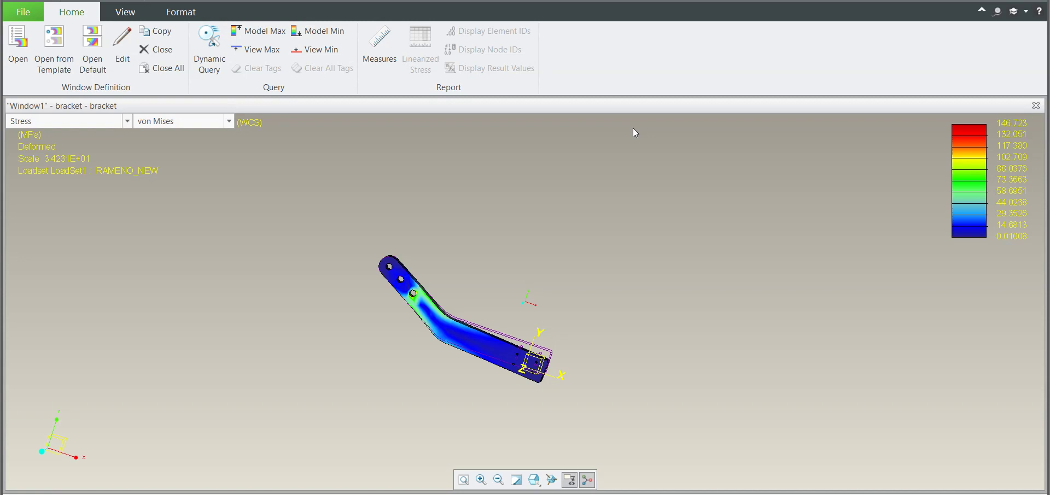
pyautogui.scroll(3, 543, 219)
pyautogui.moveTo(544, 220); pyautogui.dragTo(547, 250, button='middle')
pyautogui.scroll(-4, 522, 278)
pyautogui.moveTo(523, 282); pyautogui.dragTo(498, 292, button='middle')
pyautogui.scroll(-3, 517, 273)
pyautogui.scroll(1, 509, 297)
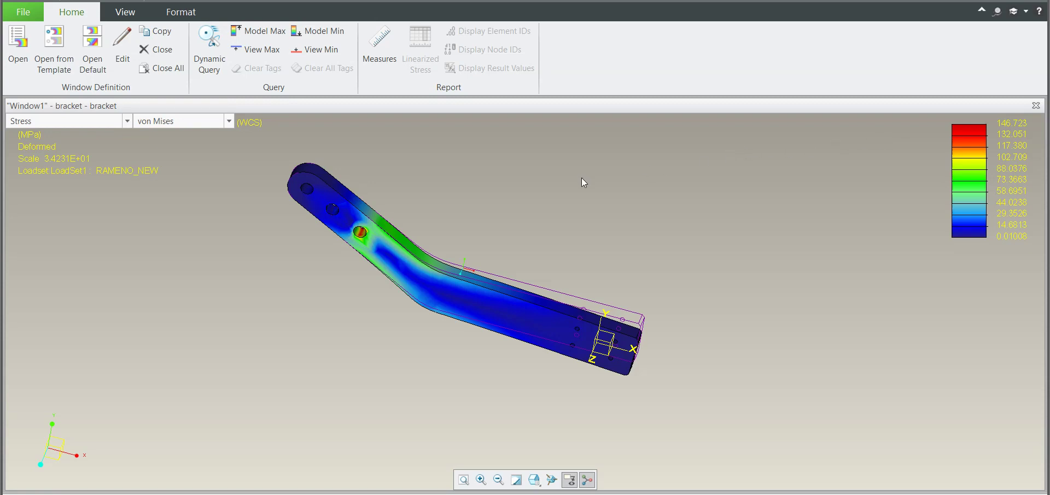
# Examine the von Mises fringe plot over the deformed arm against its undeformed outline.
pyautogui.scroll(-1, 553, 236)
pyautogui.scroll(2, 580, 254)
pyautogui.moveTo(578, 251); pyautogui.dragTo(624, 271, button='middle')
pyautogui.scroll(-2, 566, 261)
pyautogui.scroll(-1, 568, 262)
pyautogui.scroll(2, 576, 264)
pyautogui.scroll(-2, 520, 272)
pyautogui.scroll(2, 533, 275)
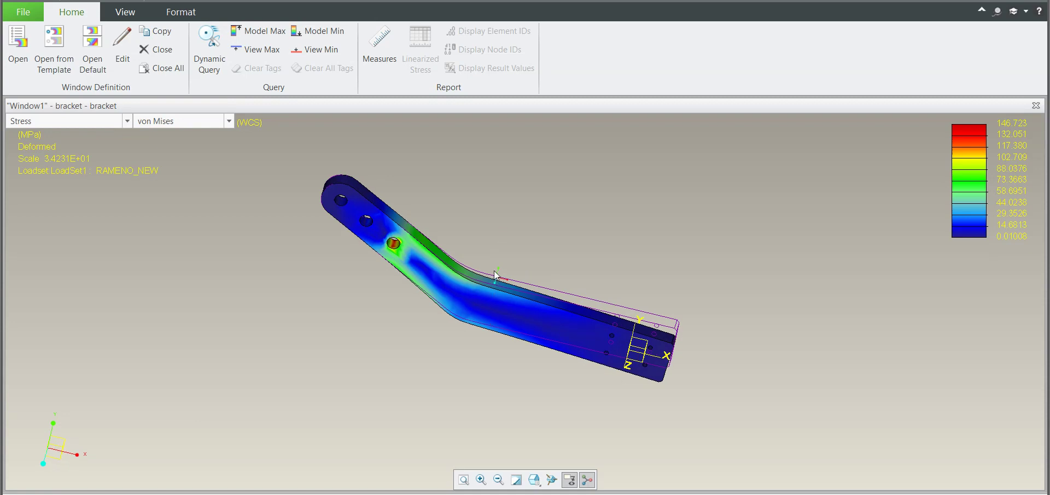
# Review the maximum displacement, principal stress and stress component values in the study's measures list, and close it.
pyautogui.click(386, 55)
pyautogui.moveTo(863, 121); pyautogui.dragTo(673, 98)
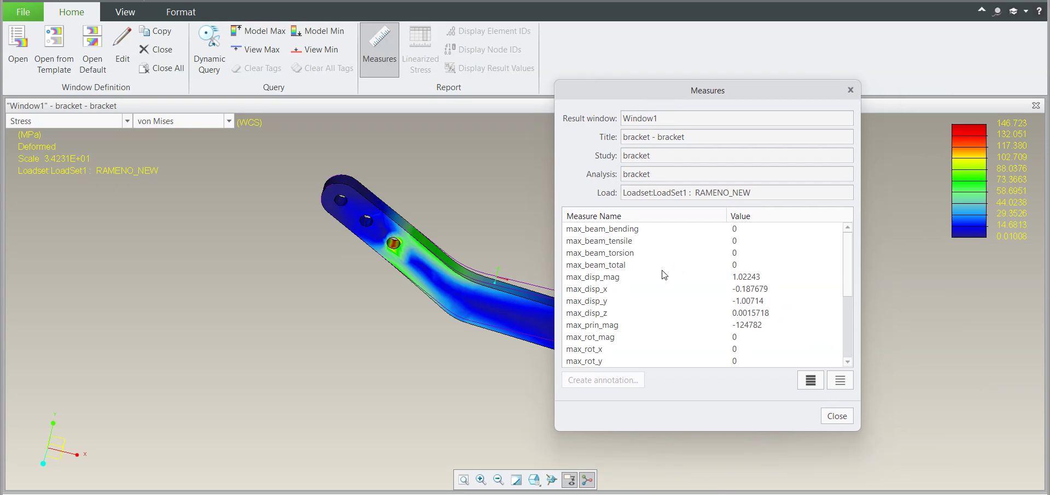
pyautogui.scroll(-1, 666, 274)
pyautogui.scroll(-2, 668, 279)
pyautogui.scroll(-1, 662, 283)
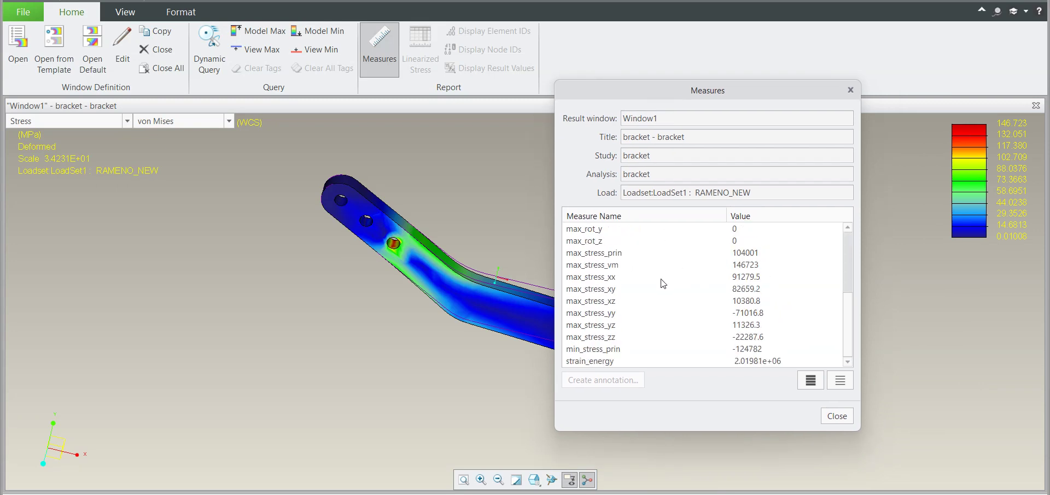
pyautogui.scroll(4, 663, 283)
pyautogui.scroll(-4, 668, 283)
pyautogui.scroll(3, 671, 283)
pyautogui.scroll(1, 672, 283)
pyautogui.scroll(-1, 674, 283)
pyautogui.scroll(1, 675, 284)
pyautogui.scroll(-1, 676, 283)
pyautogui.scroll(-1, 676, 283)
pyautogui.scroll(2, 677, 282)
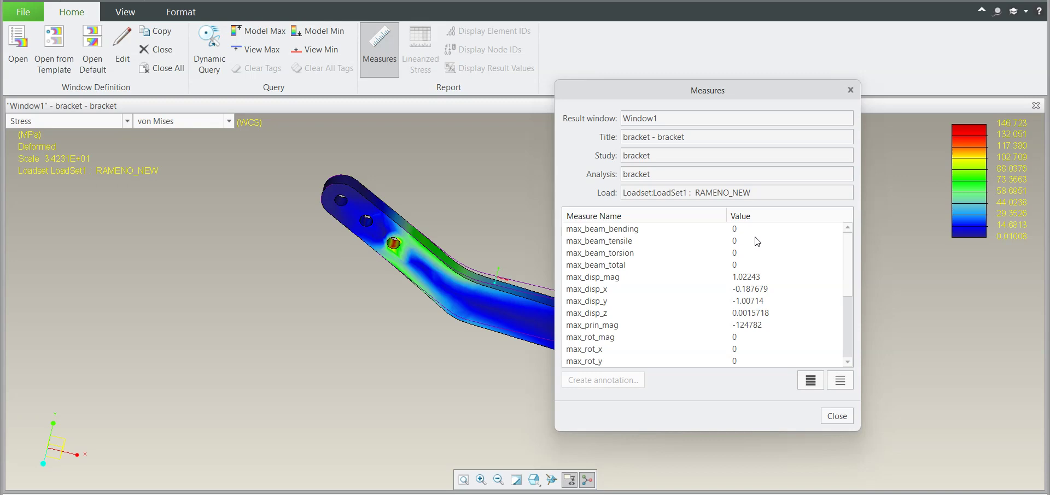
pyautogui.click(836, 416)
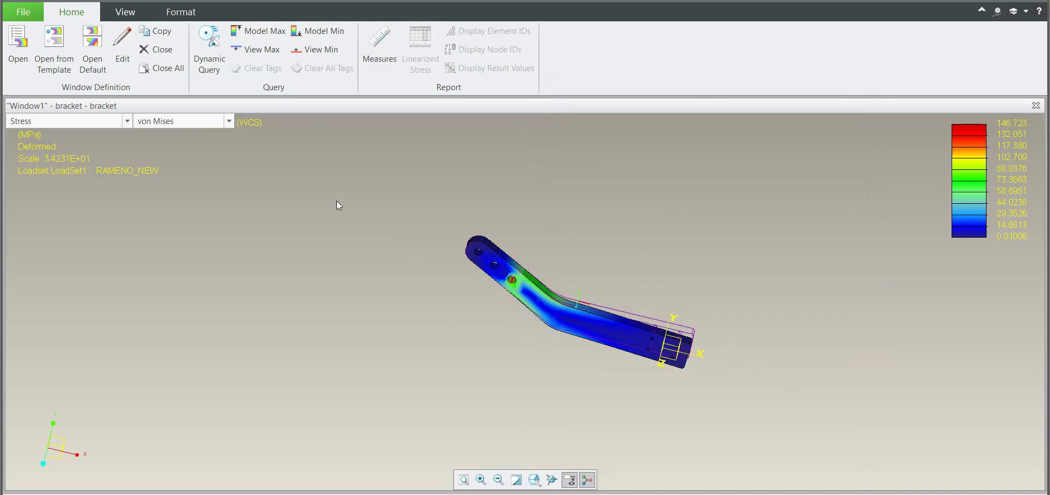
pyautogui.click(180, 12)
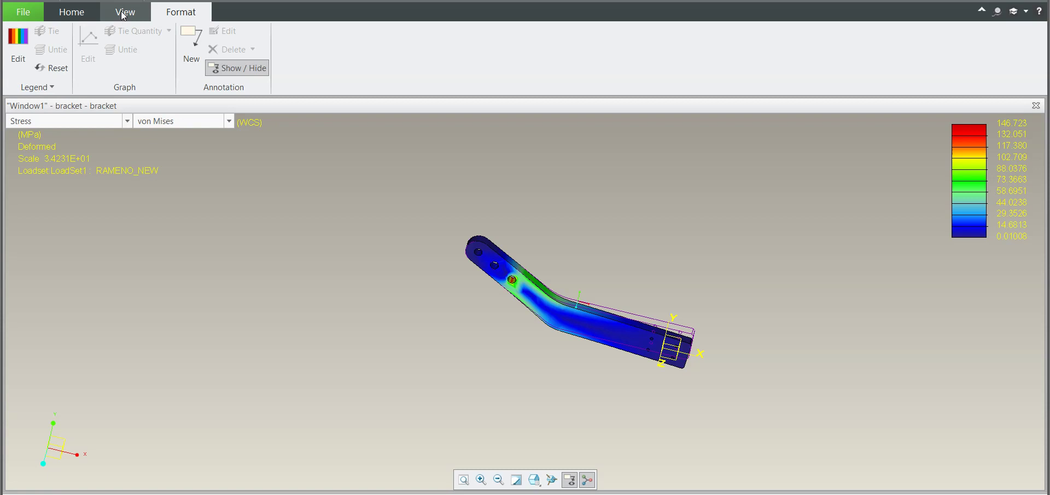
pyautogui.click(124, 16)
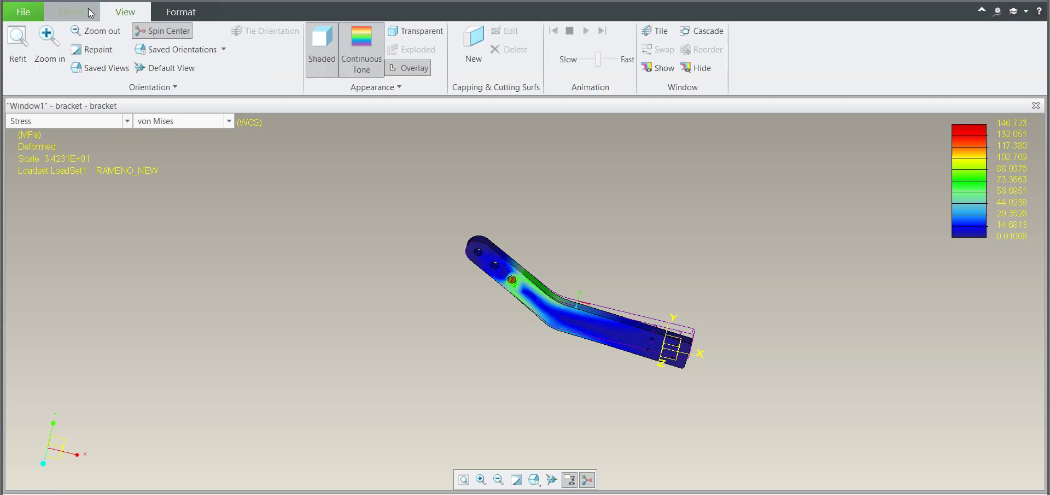
pyautogui.click(72, 12)
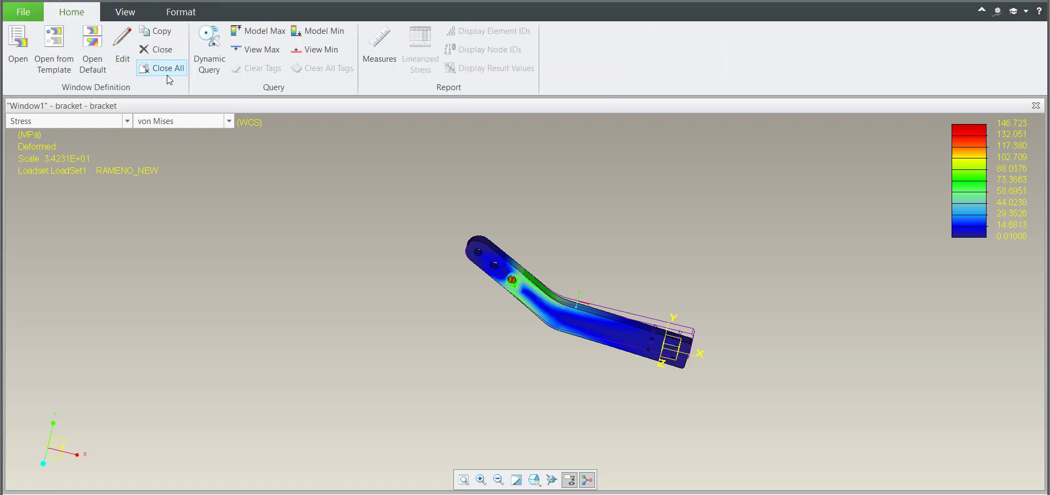
# Turn on animation with Auto Start and 8 frames in the result window definition, and watch the arm's von Mises deformation play.
pyautogui.click(122, 50)
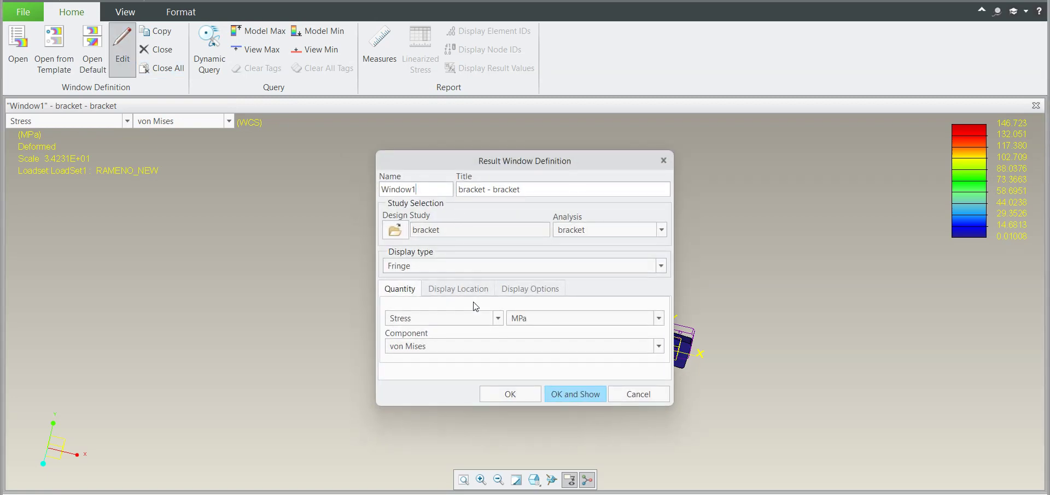
pyautogui.click(457, 293)
pyautogui.click(528, 290)
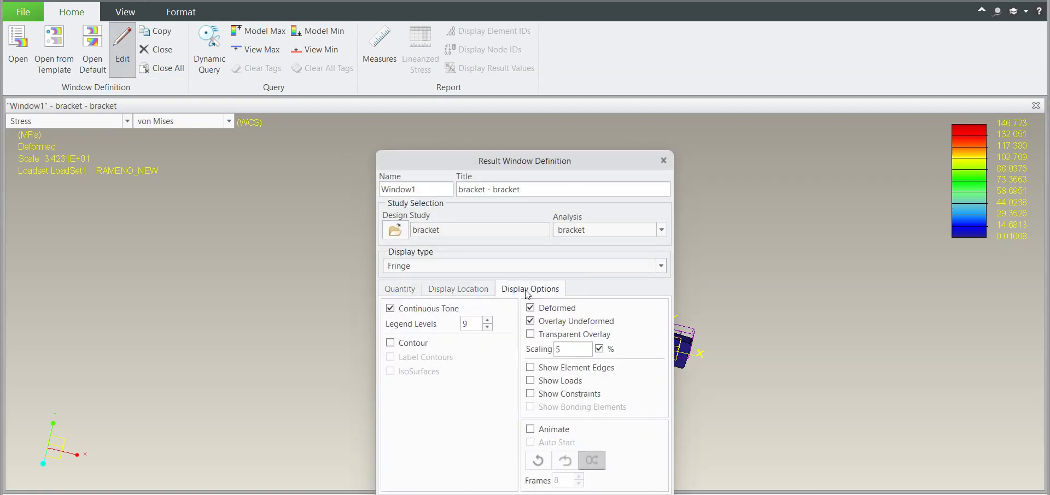
pyautogui.click(538, 430)
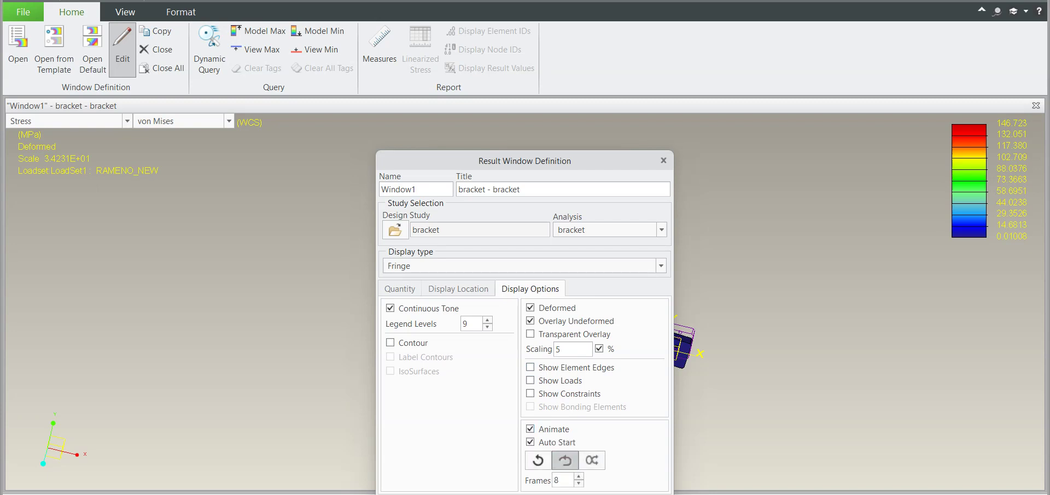
pyautogui.click(583, 494)
pyautogui.moveTo(693, 307); pyautogui.dragTo(674, 281, button='middle')
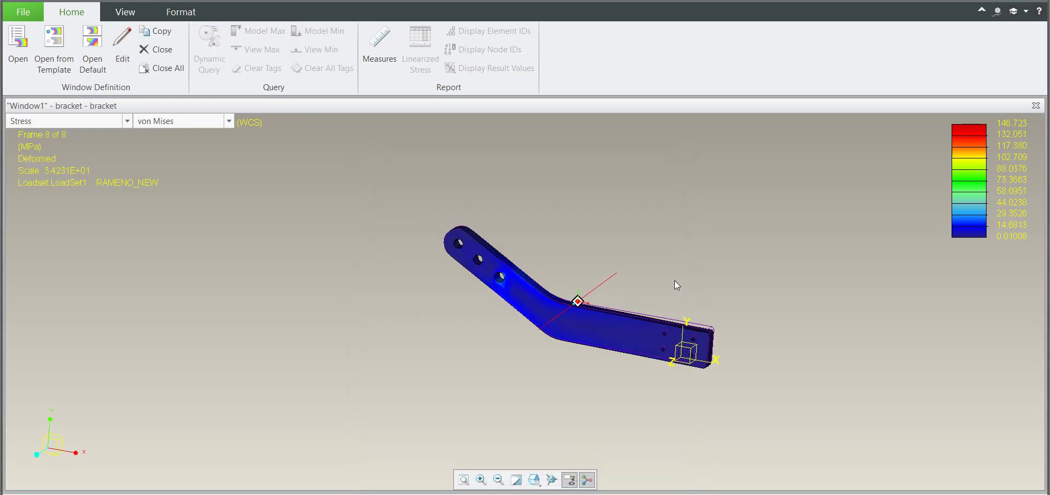
pyautogui.scroll(5, 685, 352)
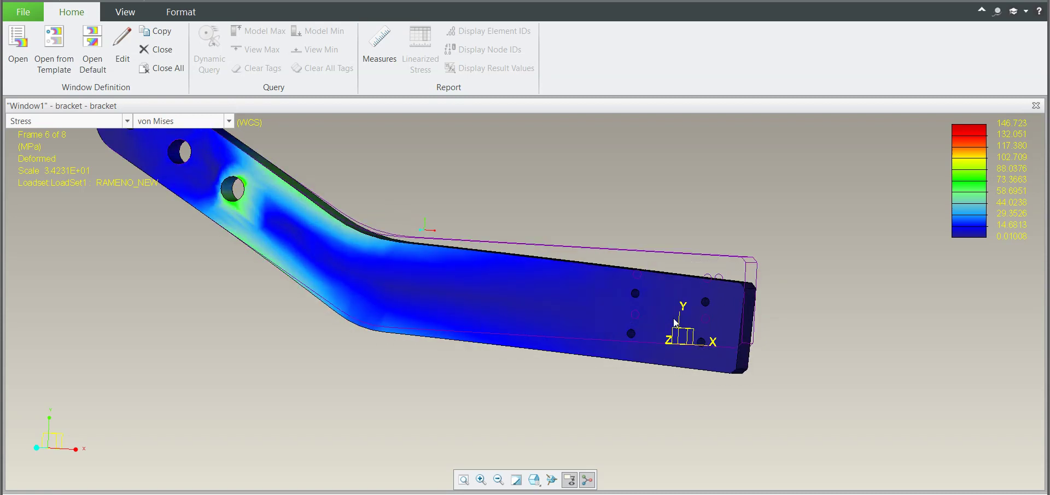
pyautogui.scroll(-2, 684, 328)
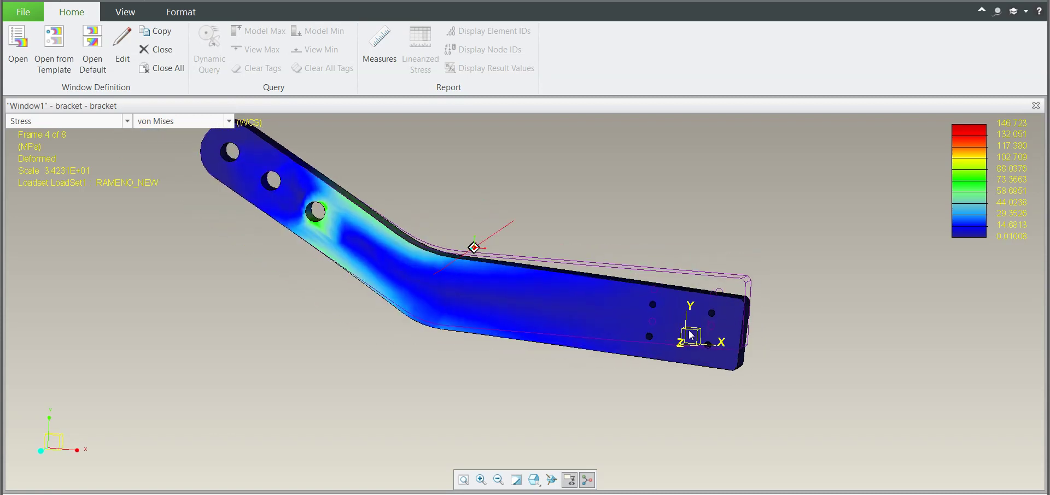
pyautogui.moveTo(573, 270); pyautogui.dragTo(570, 282, button='middle')
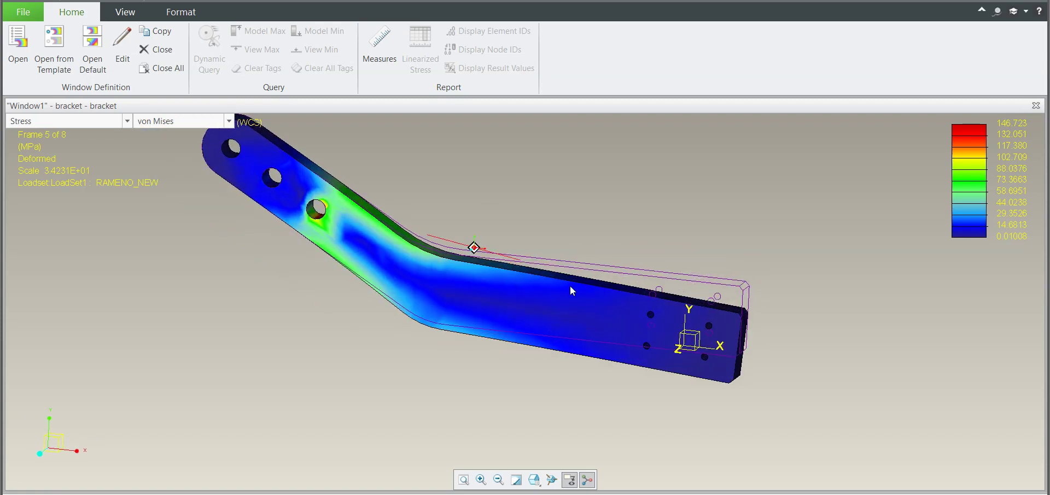
# Redefine the result window as a graph with displacement magnitude in mm on the vertical axis.
pyautogui.click(127, 60)
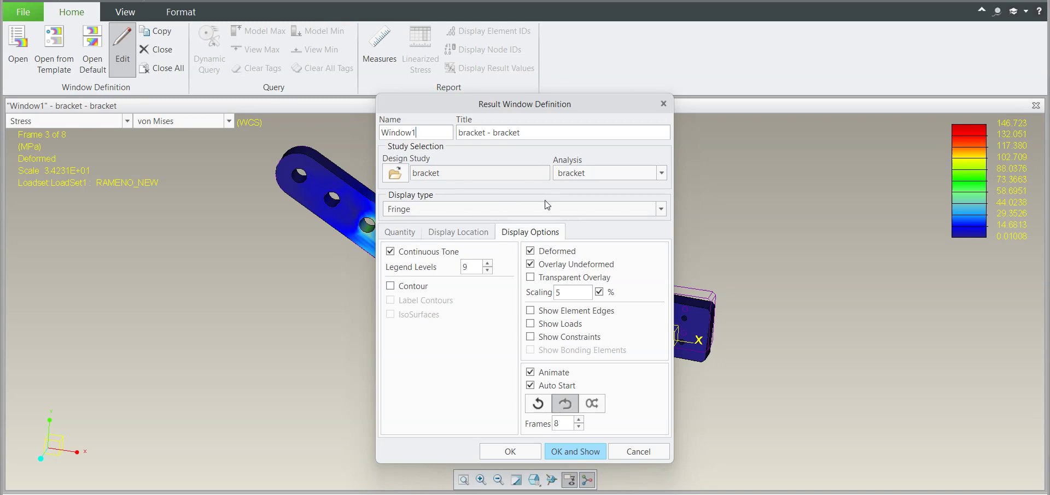
pyautogui.click(457, 209)
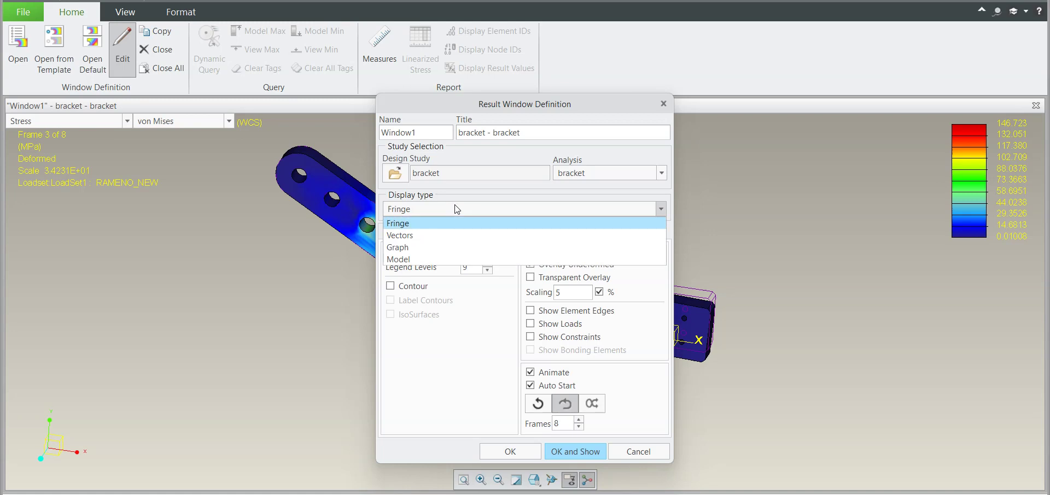
pyautogui.click(420, 249)
pyautogui.click(449, 289)
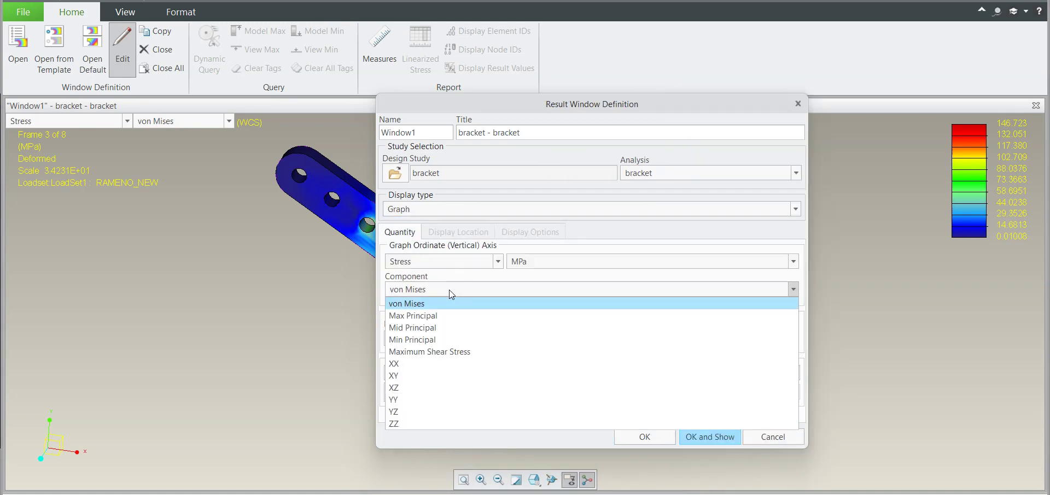
pyautogui.click(448, 290)
pyautogui.click(442, 263)
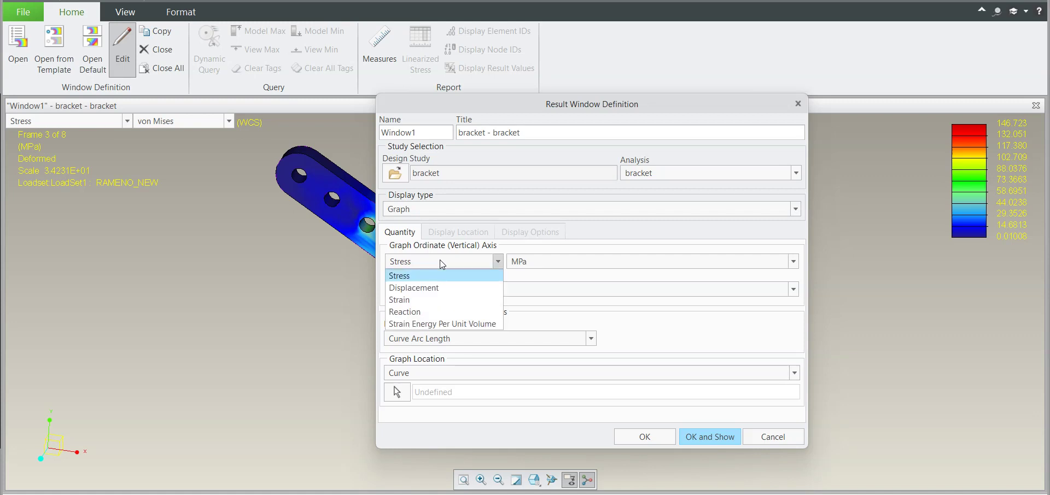
pyautogui.click(448, 287)
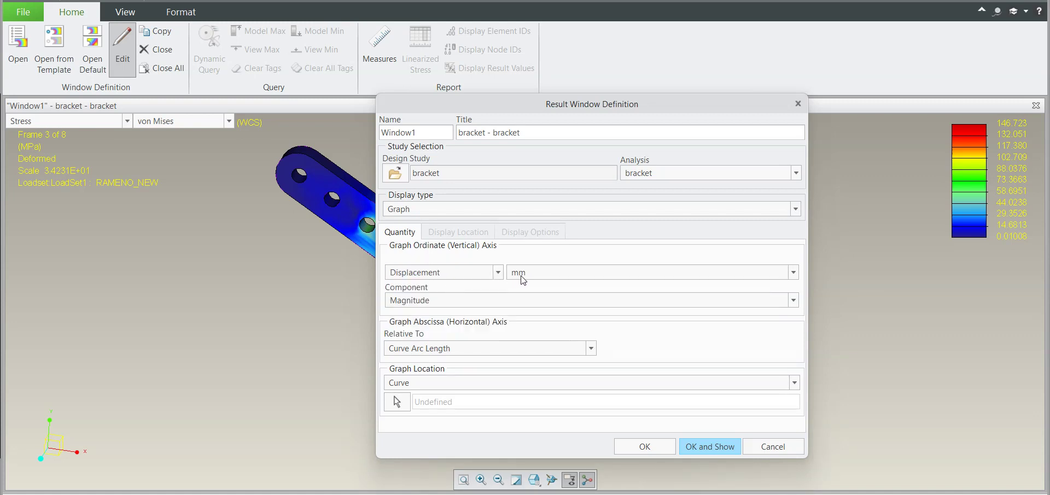
# Use the short upper front edge above the four small holes as the graph curve, accept its start point, and show the displacement graph.
pyautogui.click(397, 403)
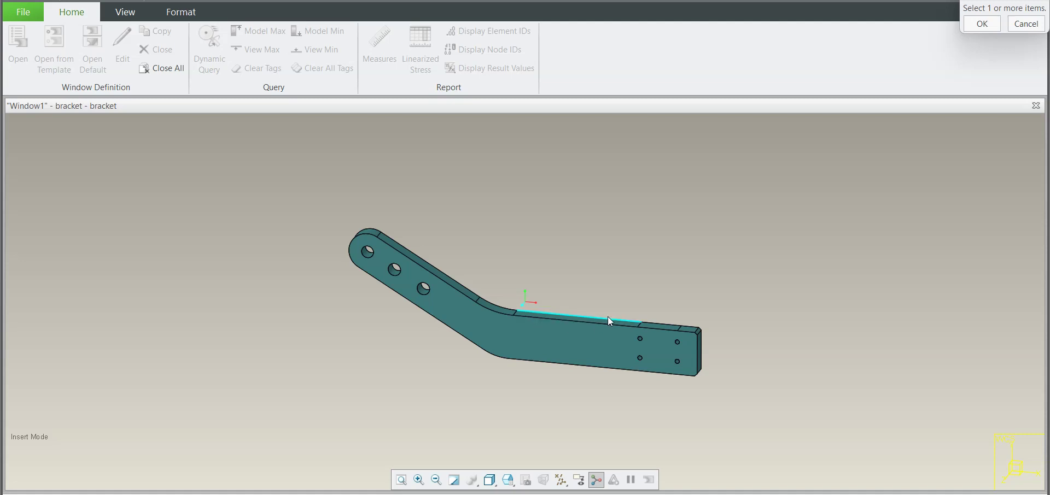
pyautogui.moveTo(608, 317); pyautogui.dragTo(596, 331, button='middle')
pyautogui.scroll(3, 629, 333)
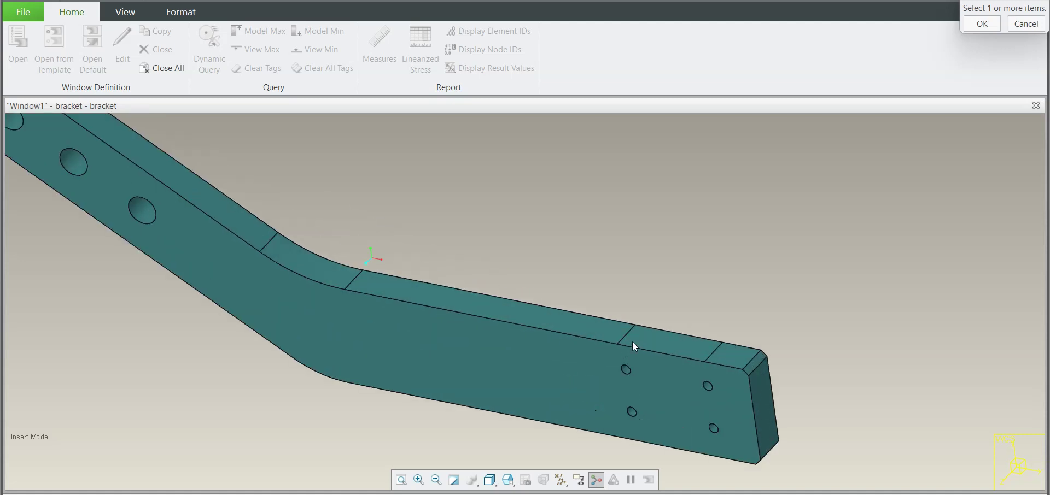
pyautogui.click(660, 352)
pyautogui.scroll(-3, 667, 351)
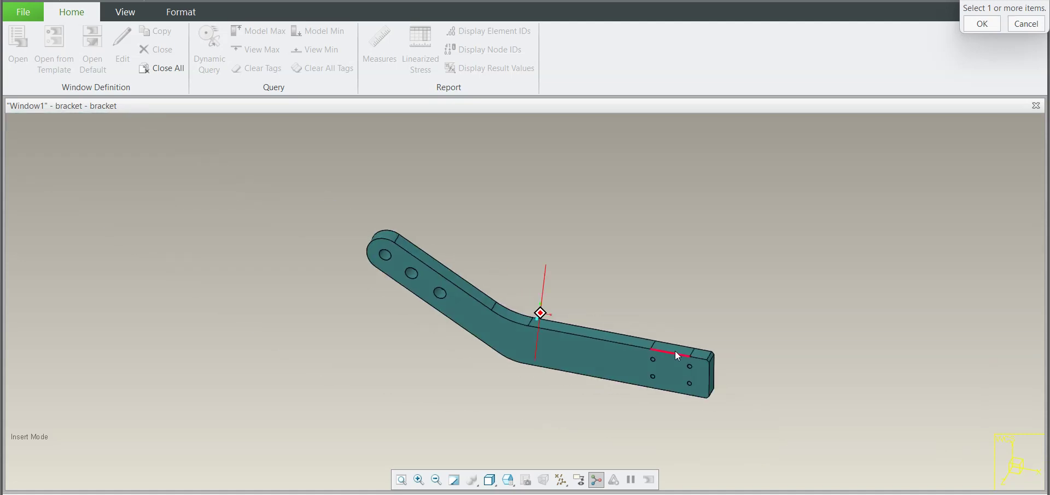
pyautogui.click(977, 25)
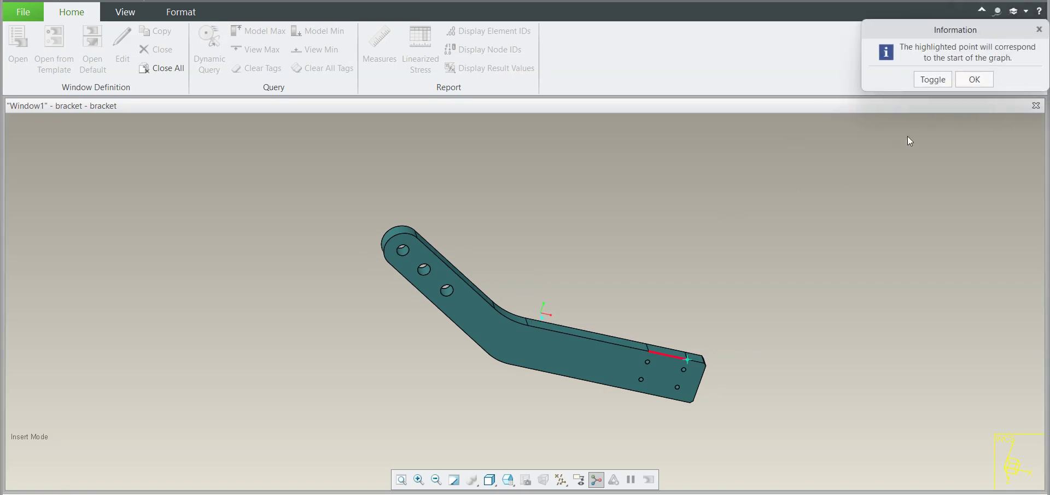
pyautogui.click(974, 79)
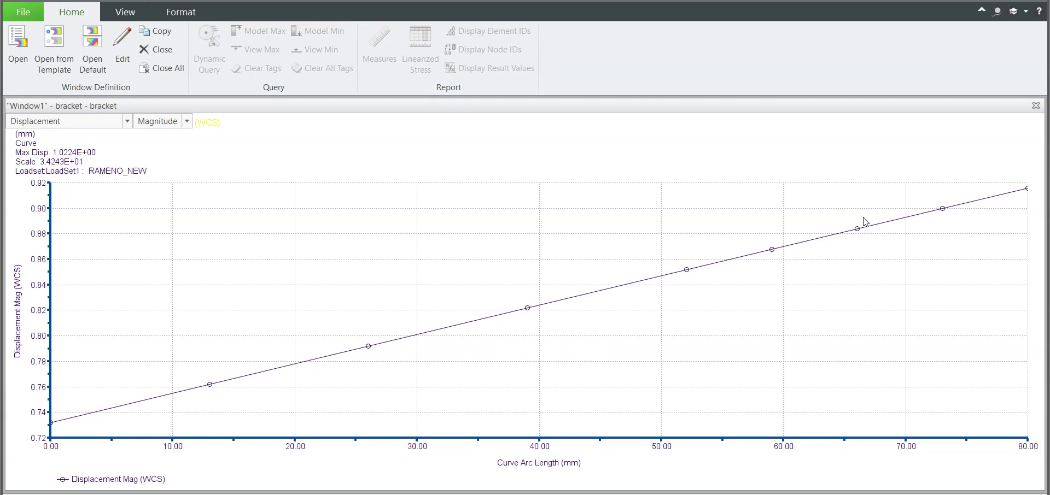
pyautogui.scroll(-1, 700, 340)
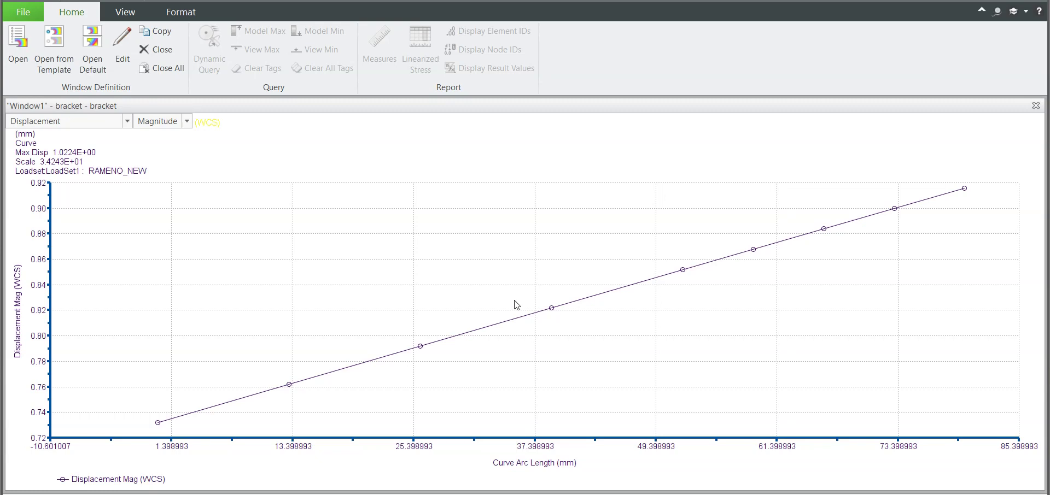
# Close the graph window and reopen the bracket study results as a von Mises stress fringe plot in kPa.
pyautogui.click(170, 53)
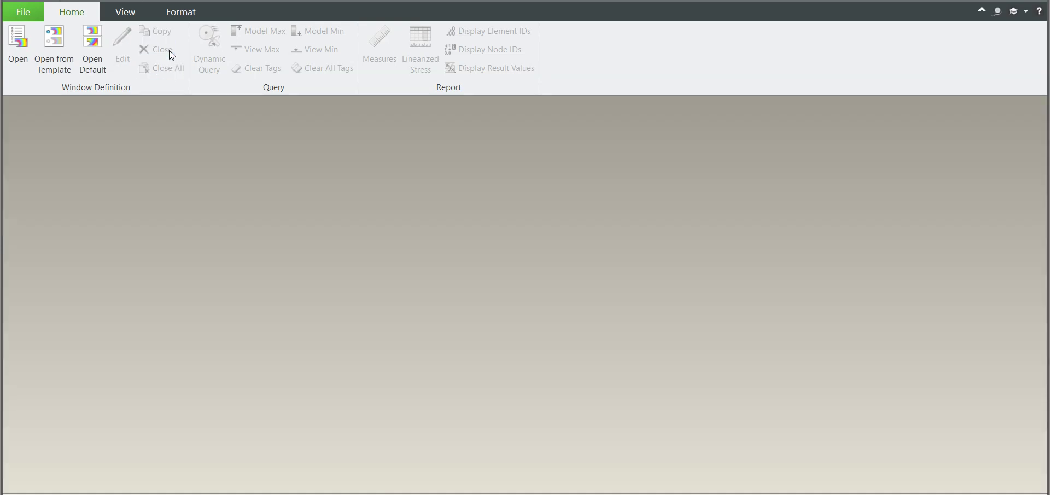
pyautogui.click(17, 47)
pyautogui.click(429, 197)
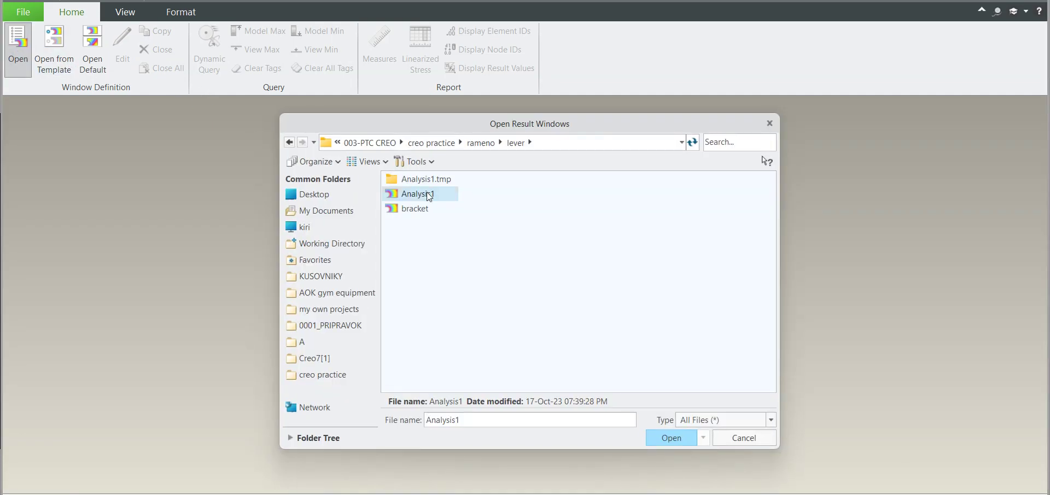
pyautogui.doubleClick(424, 208)
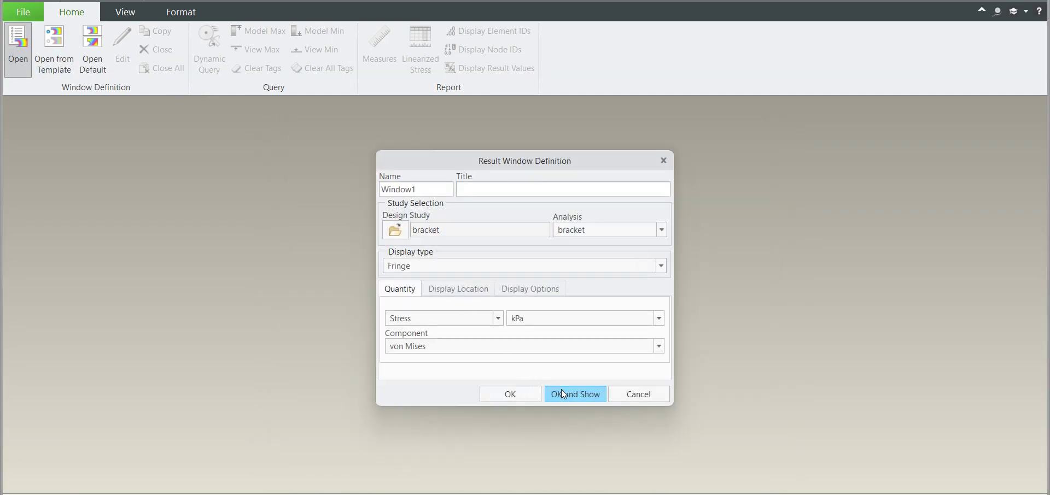
pyautogui.click(563, 394)
pyautogui.moveTo(552, 294); pyautogui.dragTo(498, 288, button='middle')
pyautogui.scroll(-3, 498, 288)
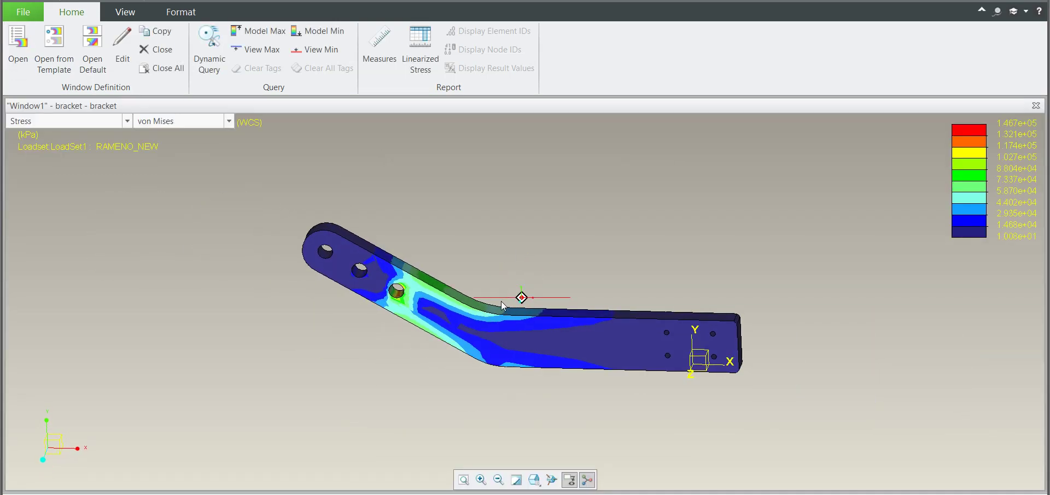